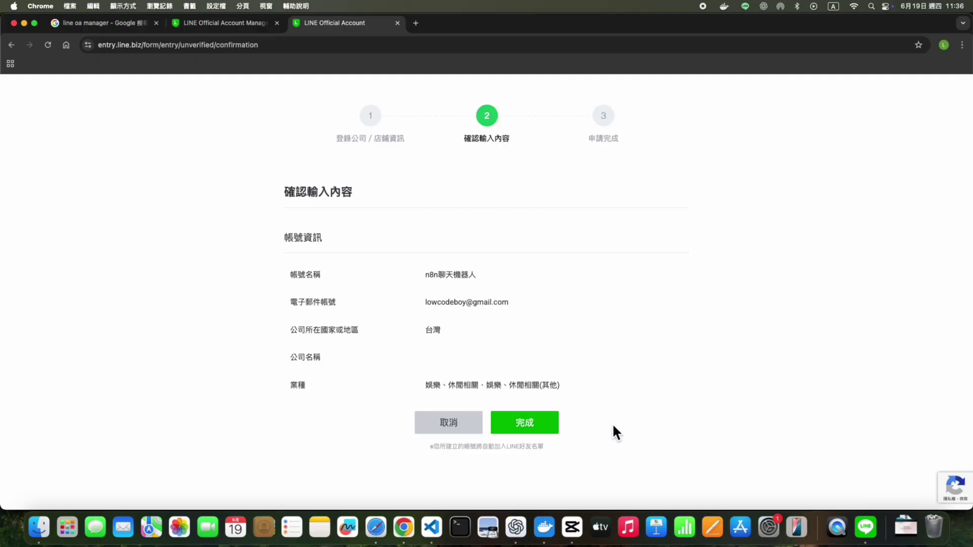
# Step: Complete the official account application and proceed to the management screen, leaving account verification for another time
pyautogui.click(557, 433)
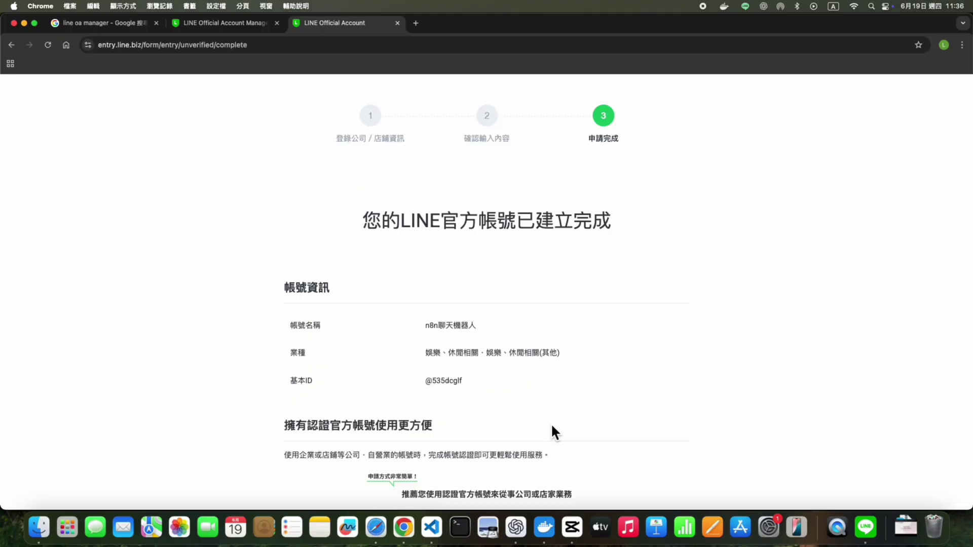
pyautogui.scroll(-3, 622, 421)
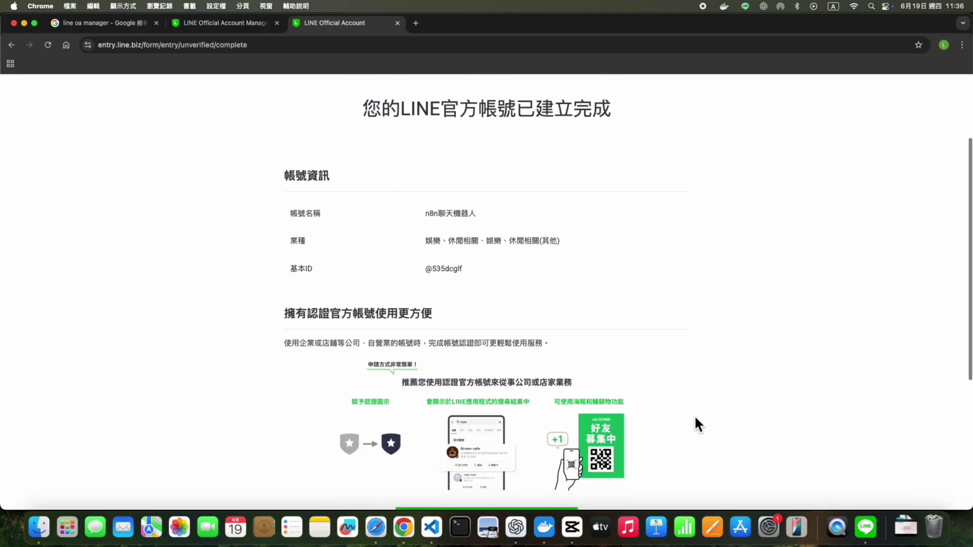
pyautogui.scroll(-1, 698, 425)
pyautogui.scroll(-2, 699, 425)
pyautogui.scroll(-1, 695, 423)
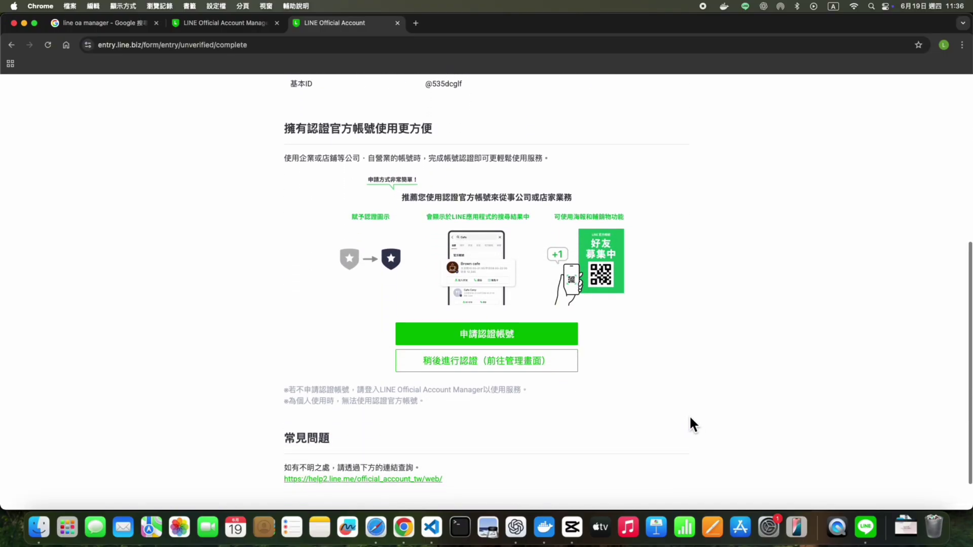
pyautogui.click(567, 370)
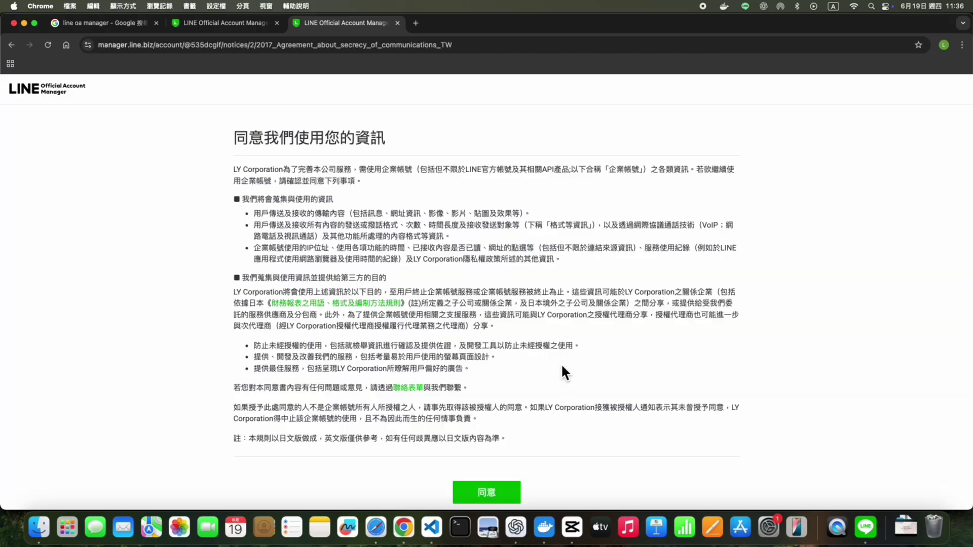
# Step: Agree to the information-use policy and the updated terms of use, and dismiss the account introduction dialog
pyautogui.scroll(-1, 563, 372)
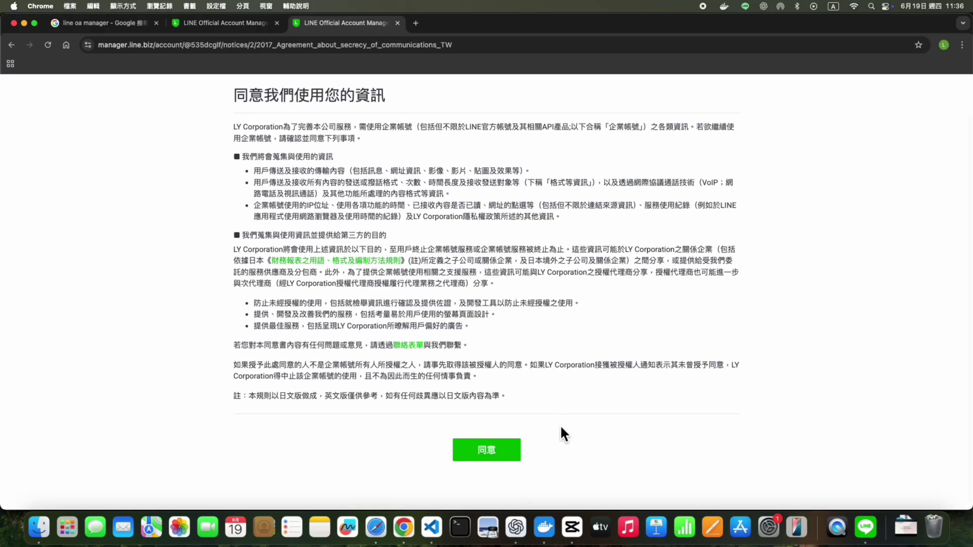
pyautogui.click(517, 453)
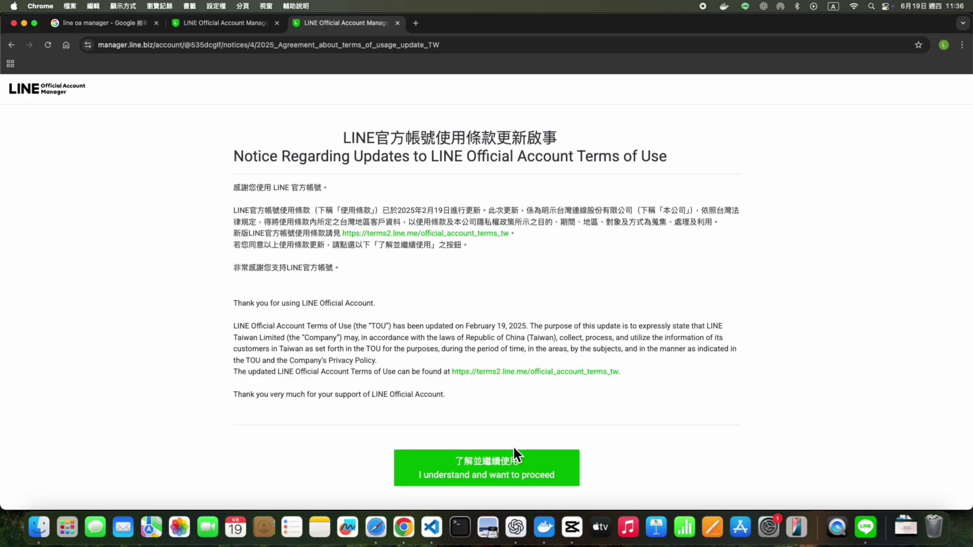
pyautogui.scroll(-1, 627, 446)
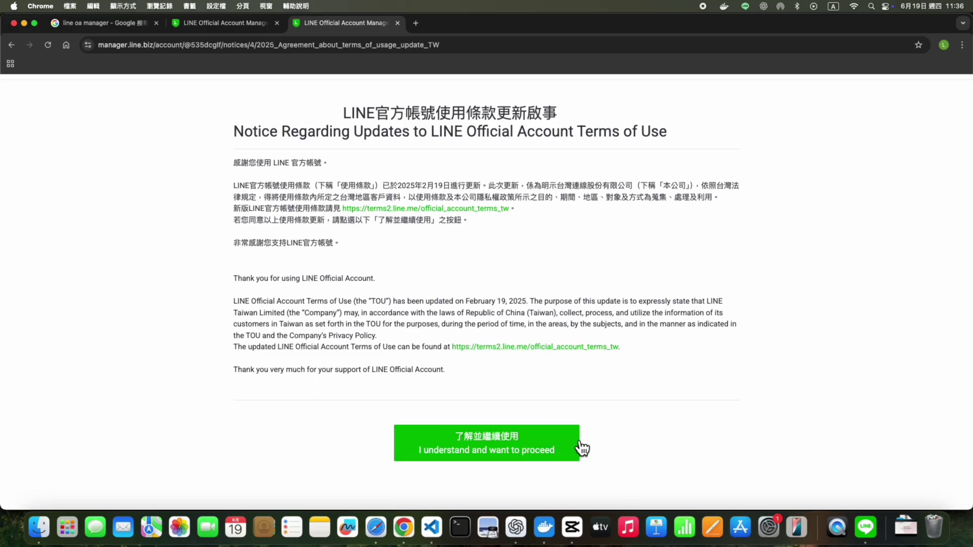
pyautogui.click(573, 448)
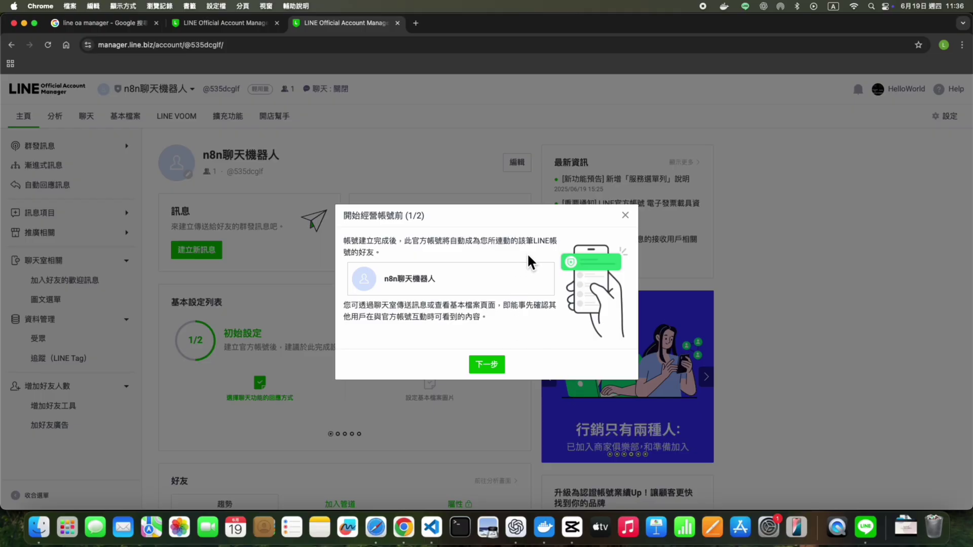
pyautogui.click(626, 215)
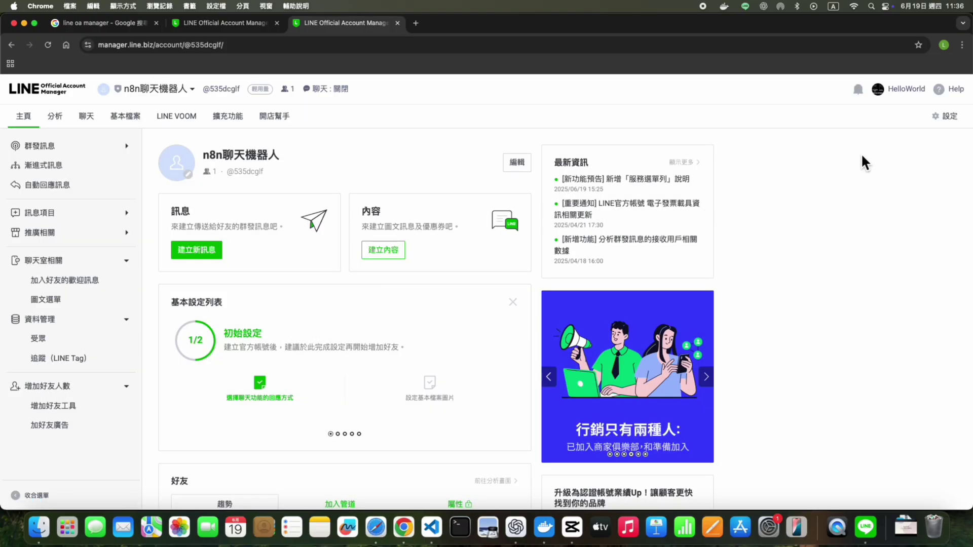
# Step: Start enabling the Messaging API in the account settings and enter n8n聊天機器人 as the new service provider's name
pyautogui.click(960, 124)
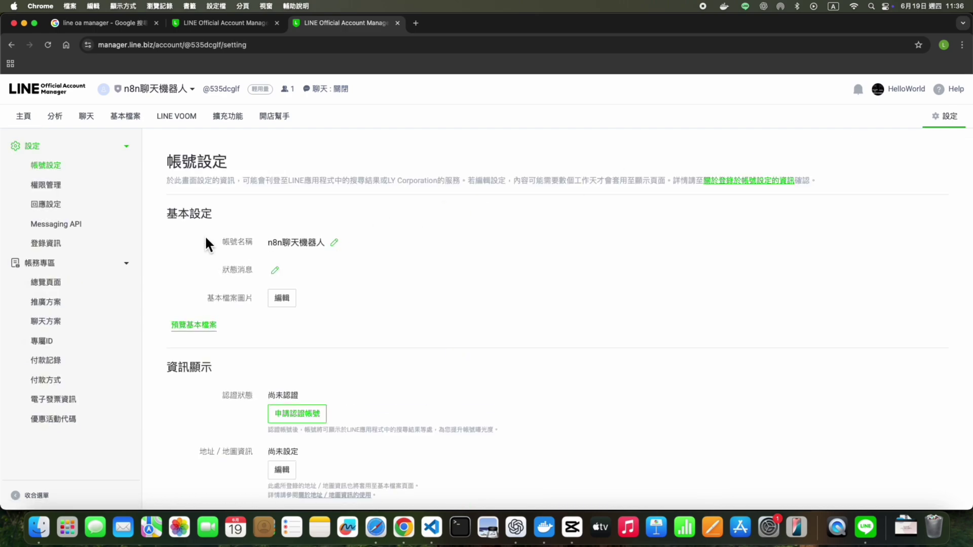
pyautogui.click(81, 236)
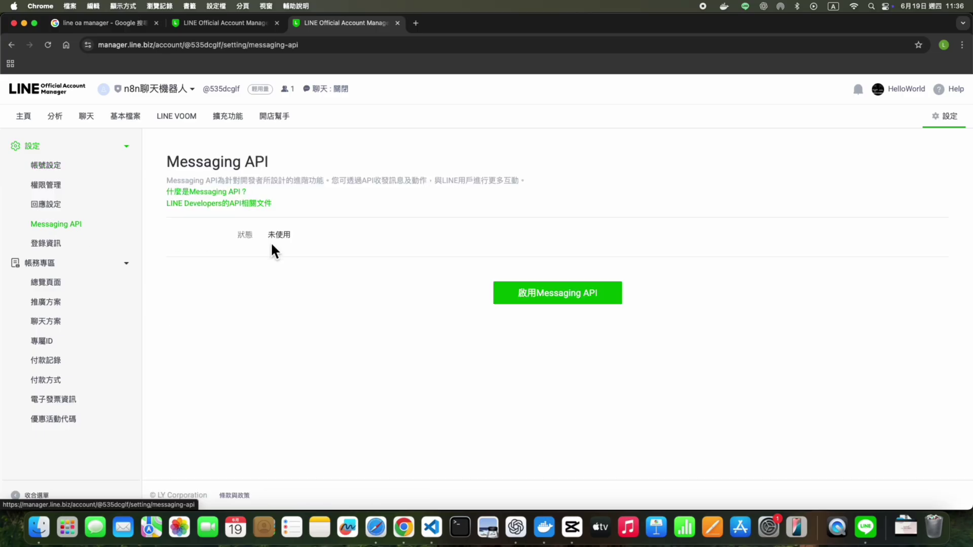
pyautogui.click(558, 301)
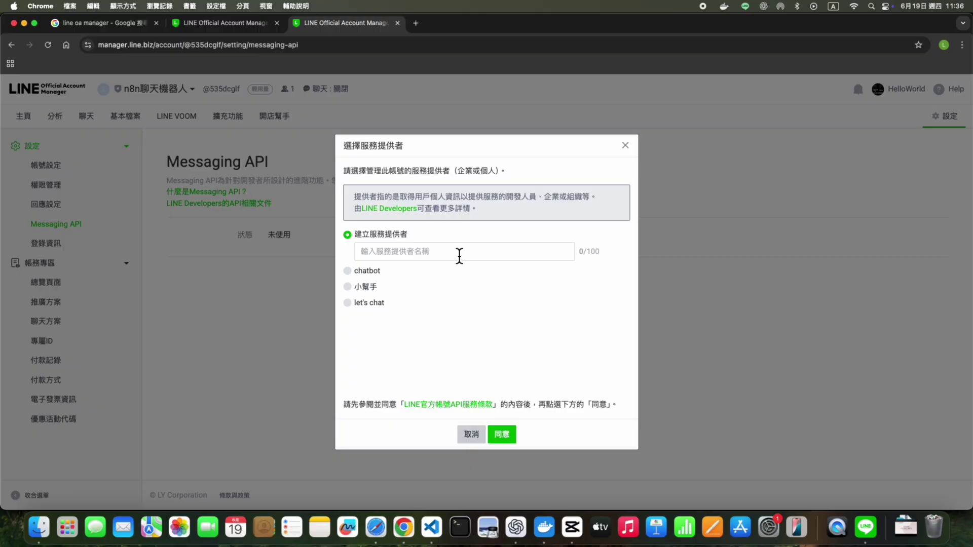
pyautogui.click(459, 256)
pyautogui.write('n')
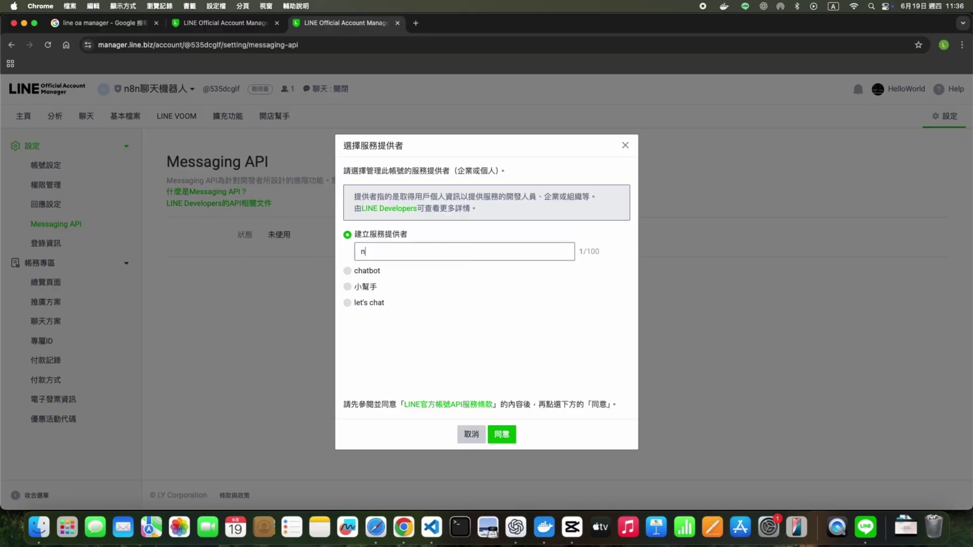
pyautogui.write('8n')
pyautogui.hotkey('ctrl', 'space')
pyautogui.write('聊ㄊ天機器人')
pyautogui.press('Return')
pyautogui.hotkey('ctrl', 'space')
pyautogui.click(470, 350)
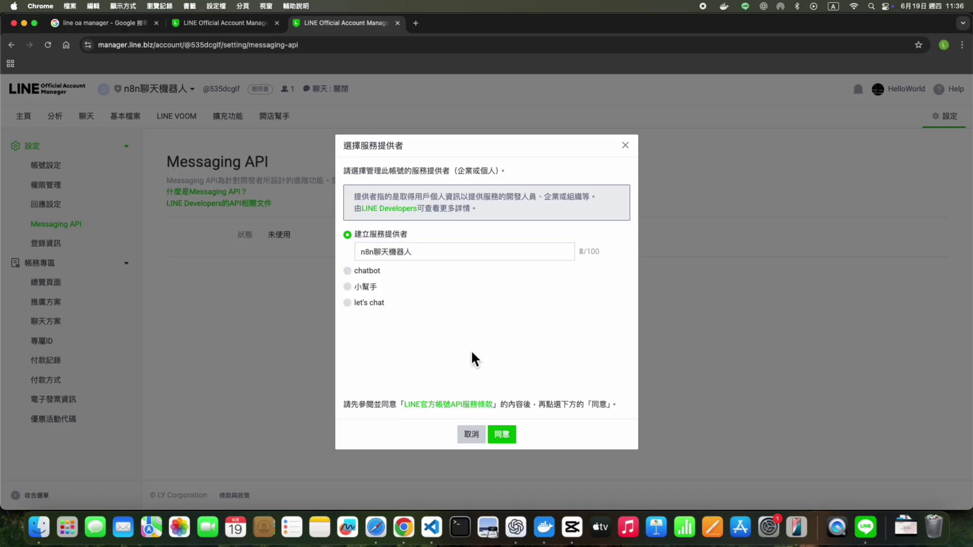
# Step: Agree to the API terms, leave the privacy policy and service terms URLs blank, and confirm enabling the Messaging API
pyautogui.click(517, 442)
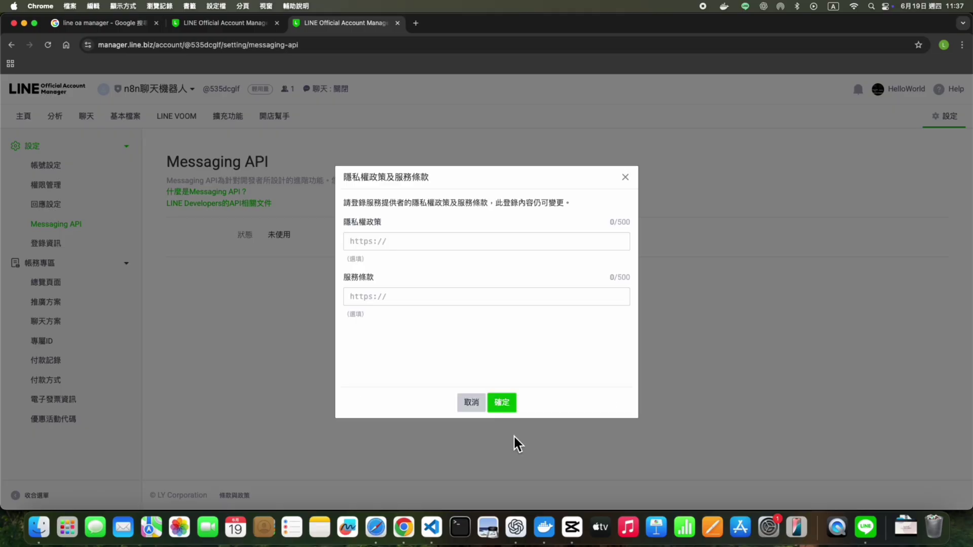
pyautogui.click(515, 416)
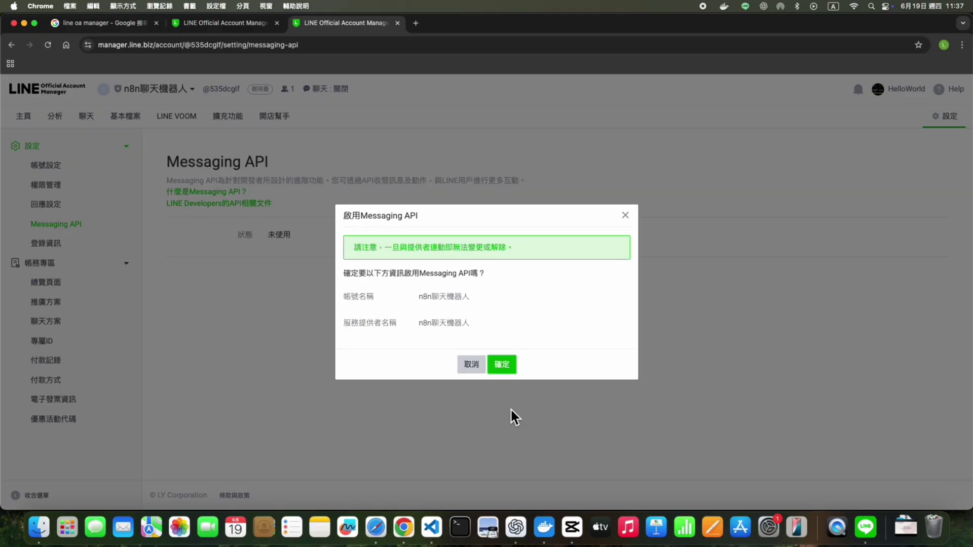
pyautogui.click(516, 373)
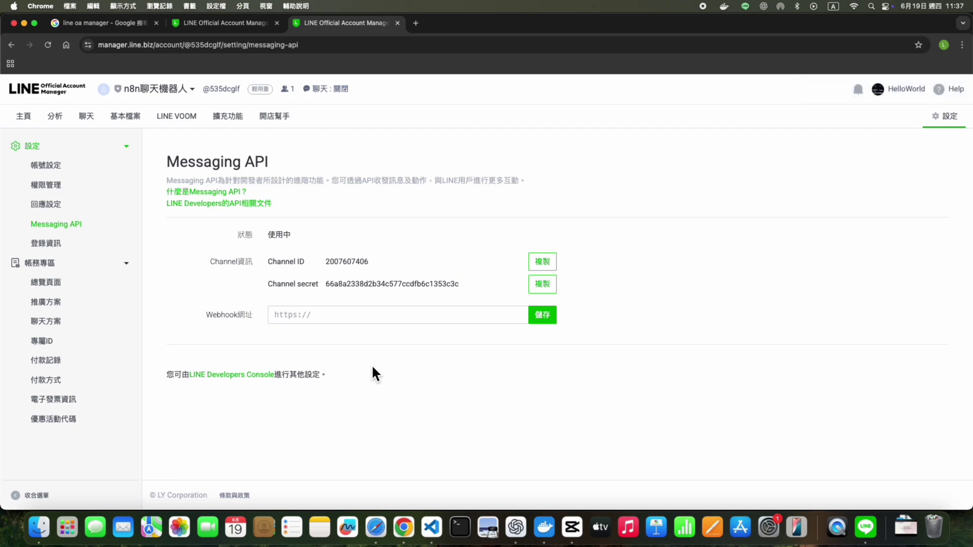
# Step: Switch to the LINE Developers Console and open the Messaging API settings of the n8n聊天機器人 channel under the provider of the same name
pyautogui.click(256, 377)
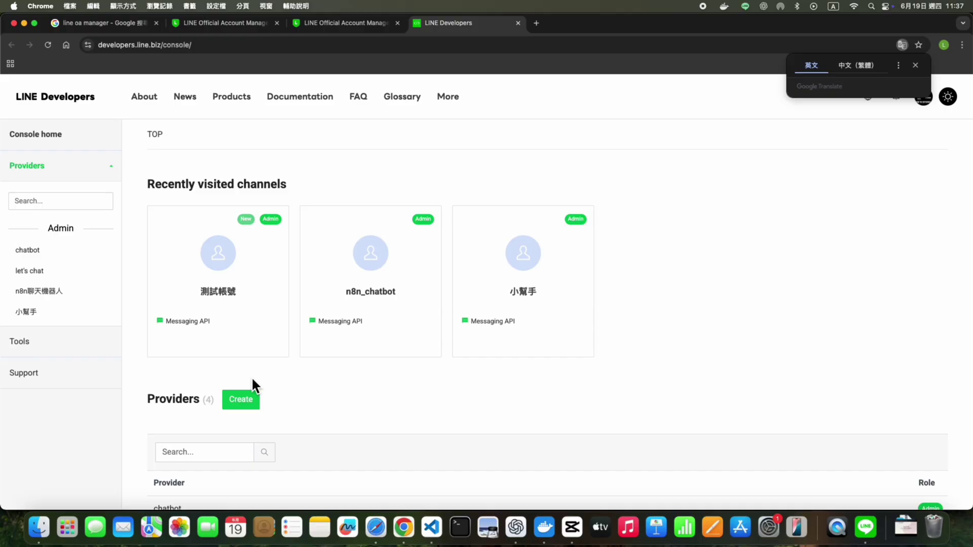
pyautogui.click(67, 303)
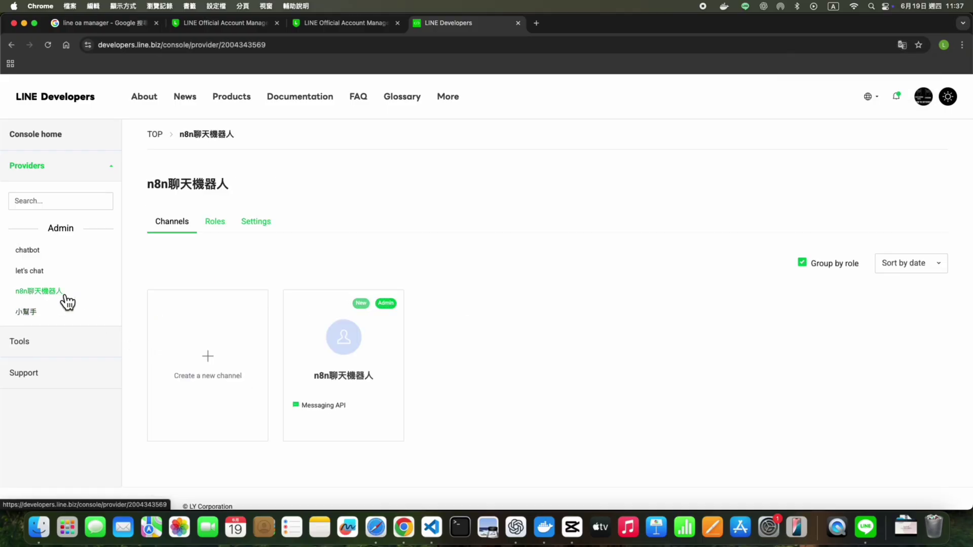
pyautogui.click(382, 358)
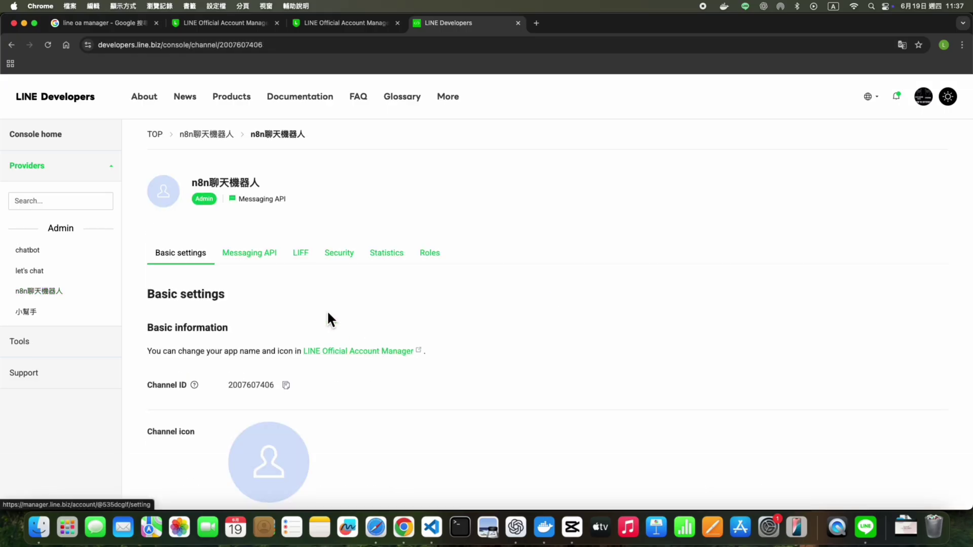
pyautogui.click(273, 267)
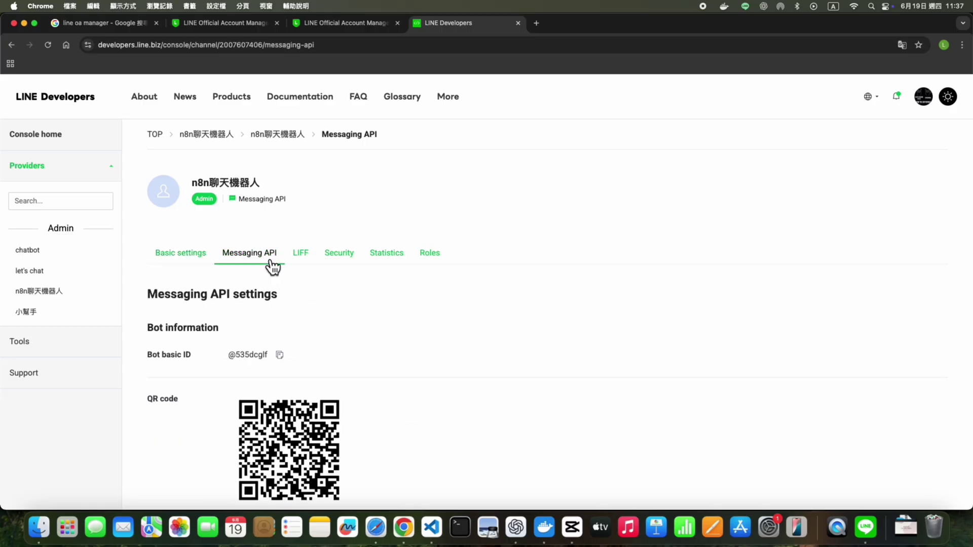
# Step: Open the channel's Webhook URL for editing in the webhook settings
pyautogui.moveTo(229, 356); pyautogui.dragTo(269, 361)
pyautogui.click(409, 381)
pyautogui.scroll(-5, 409, 381)
pyautogui.scroll(-5, 410, 385)
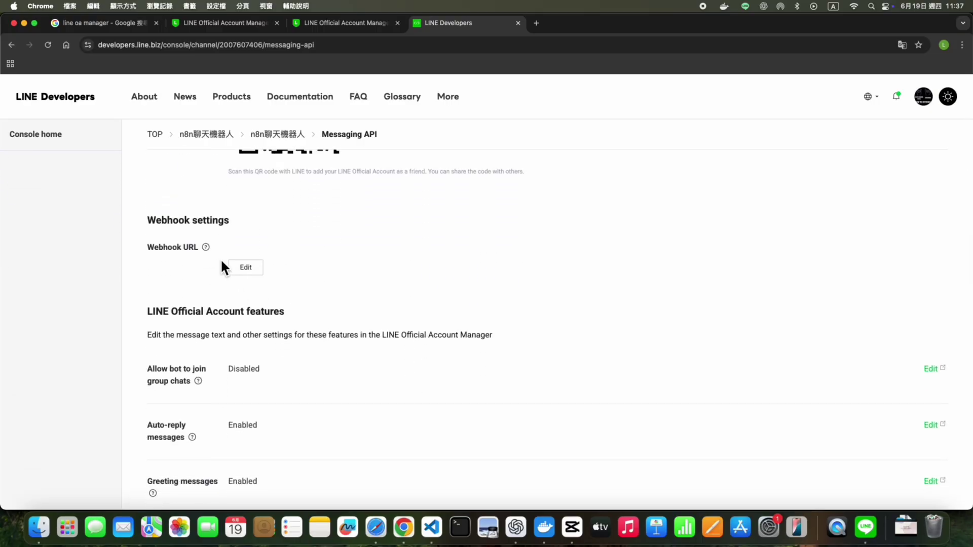
pyautogui.click(245, 268)
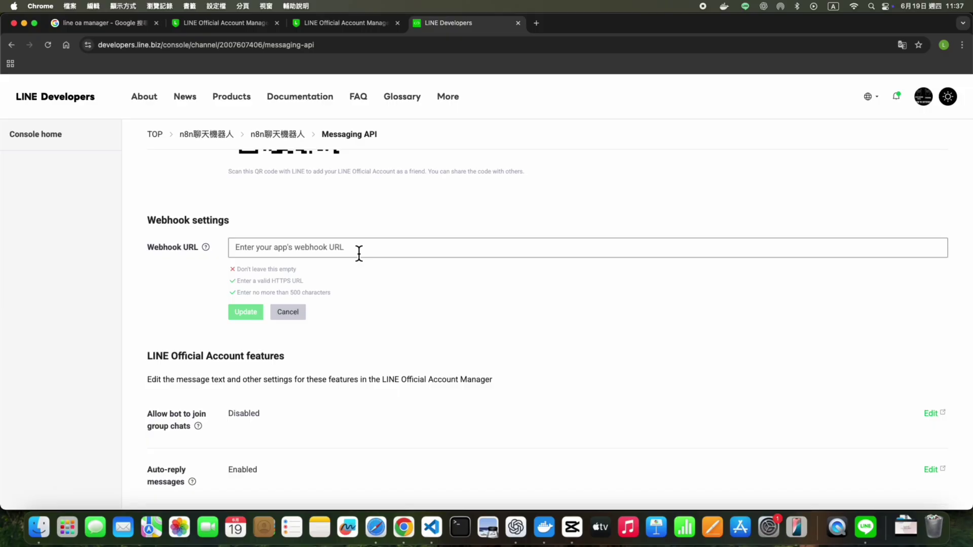
# Step: Open n8n at localhost:5678 in a new browser tab and dismiss the translation prompt
pyautogui.click(536, 23)
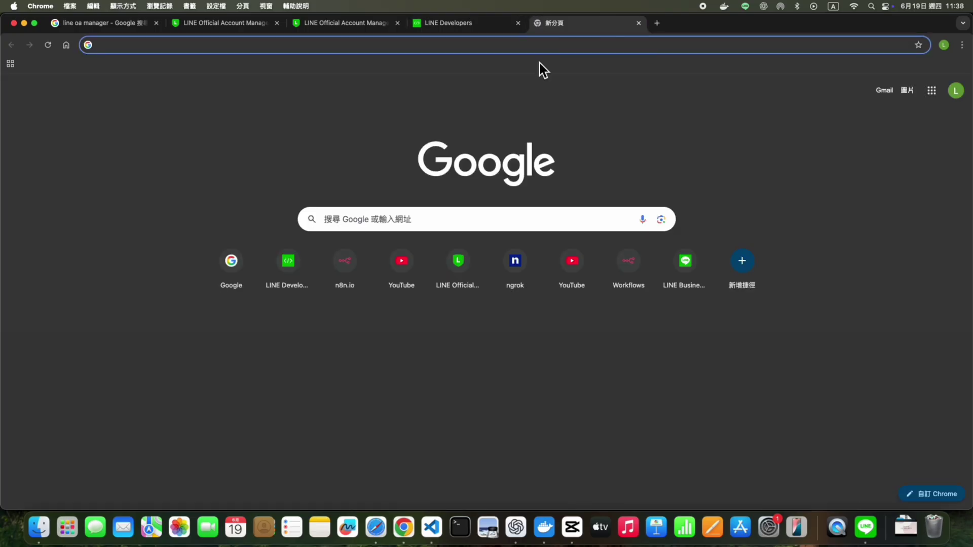
pyautogui.write('lo')
pyautogui.press('Right')
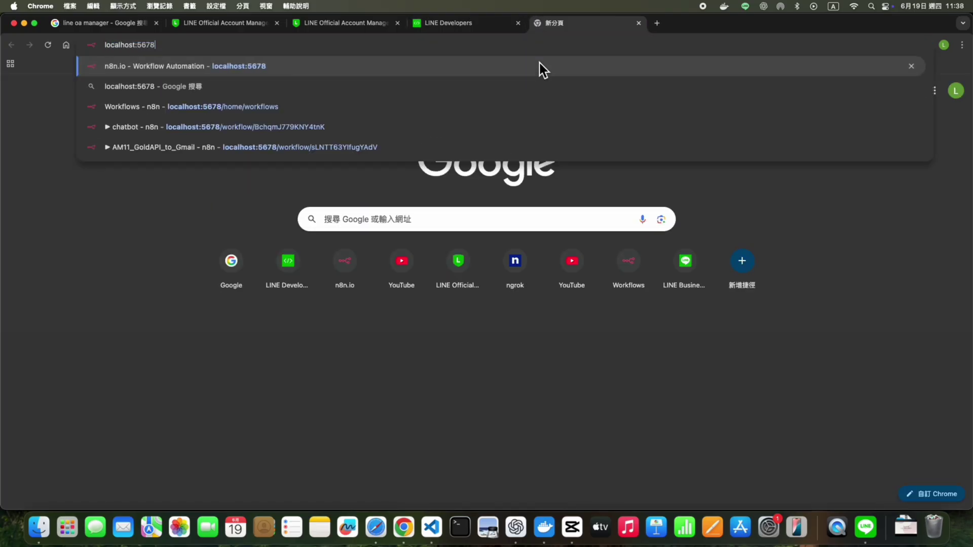
pyautogui.click(542, 68)
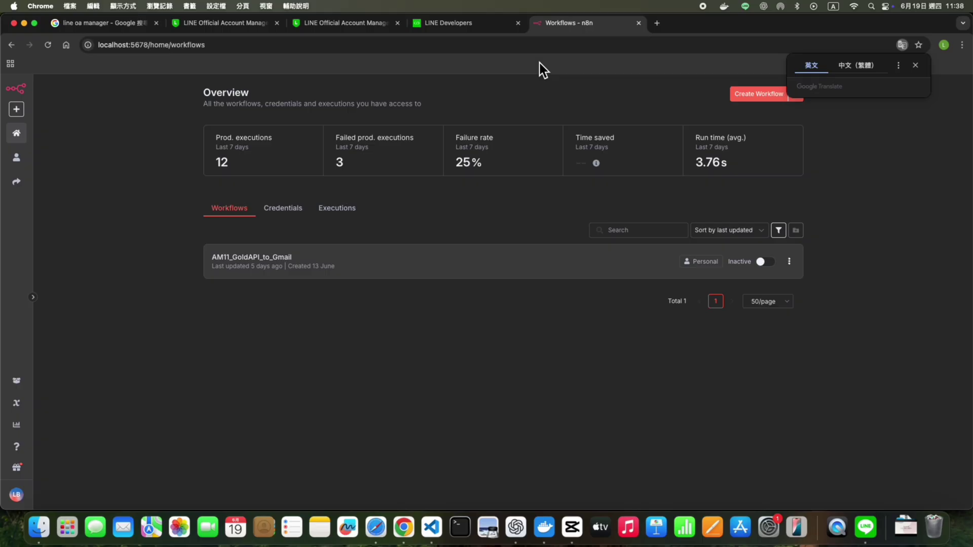
pyautogui.click(915, 67)
# Step: Create a new workflow and add a Webhook trigger as its first node
pyautogui.click(758, 97)
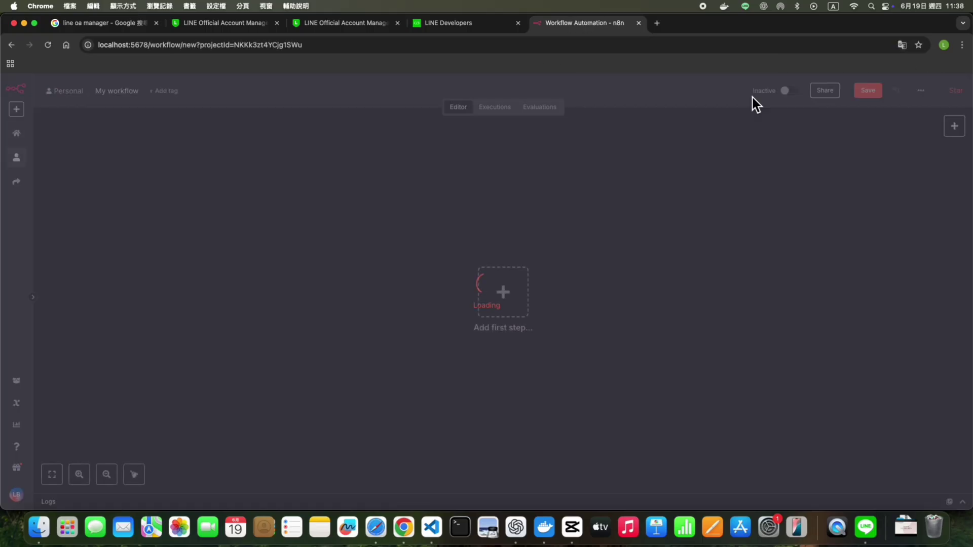
pyautogui.click(517, 295)
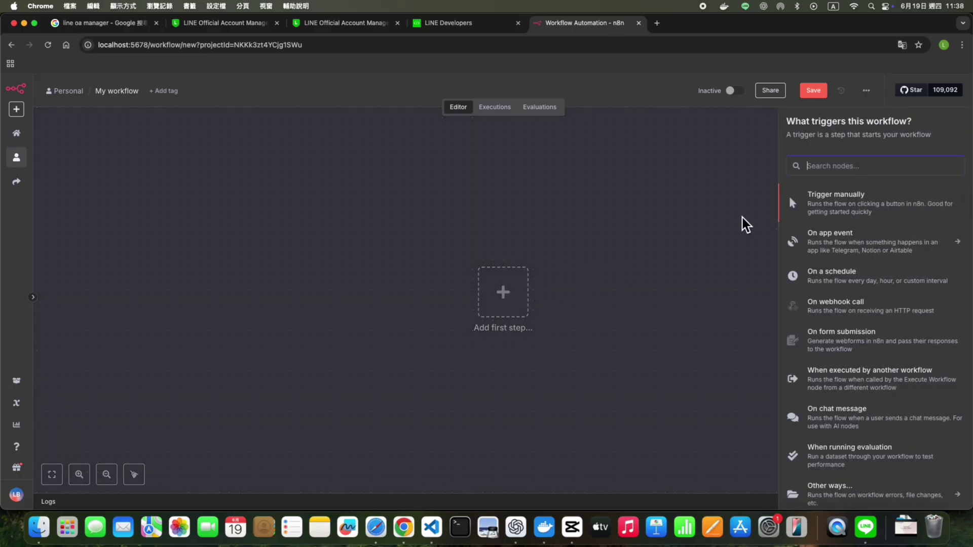
pyautogui.write('webh')
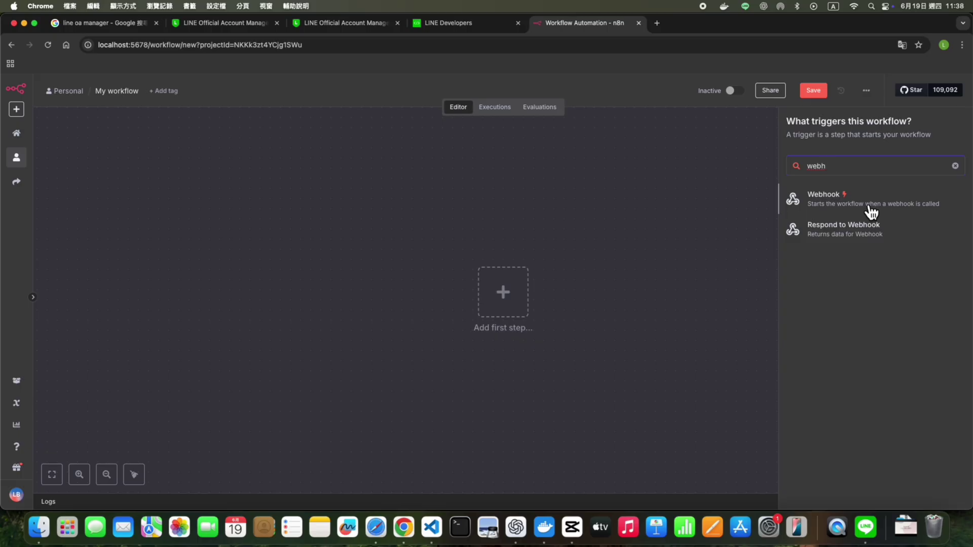
pyautogui.click(872, 208)
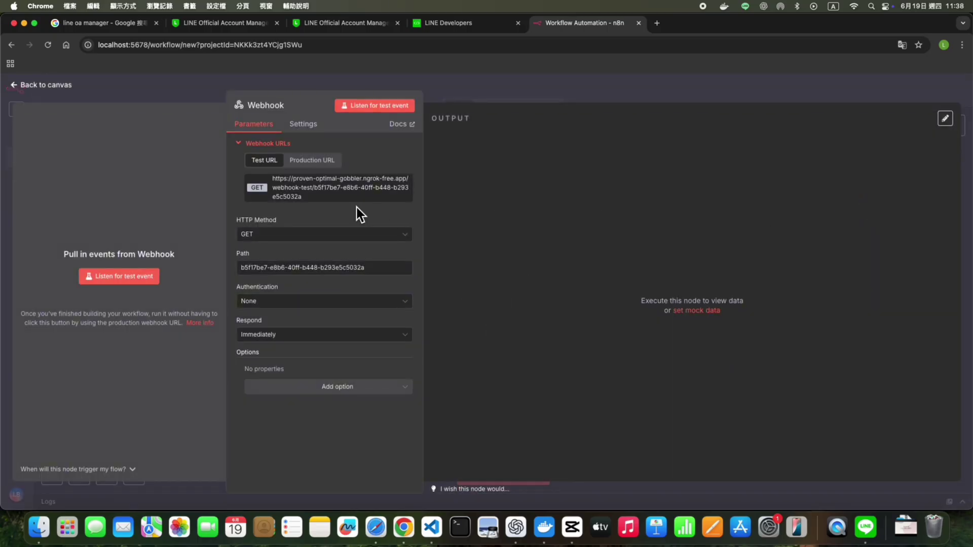
# Step: Copy the Webhook node's test URL and save it as the channel's Webhook URL in the LINE Developers Console
pyautogui.click(313, 162)
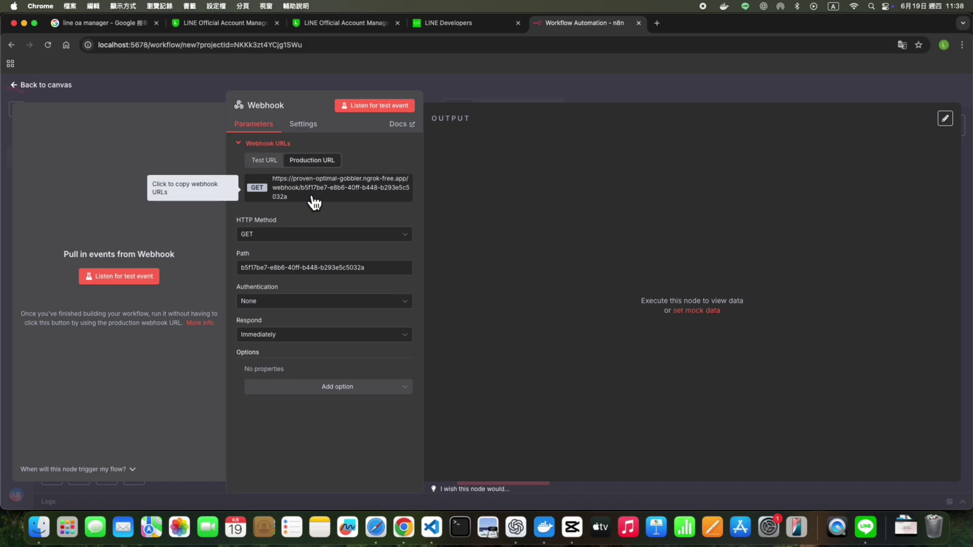
pyautogui.click(282, 167)
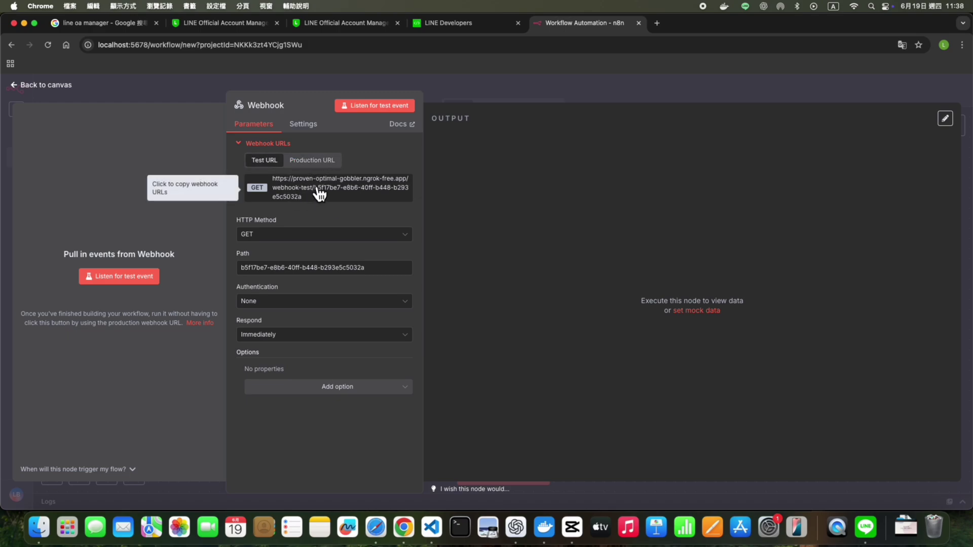
pyautogui.click(318, 193)
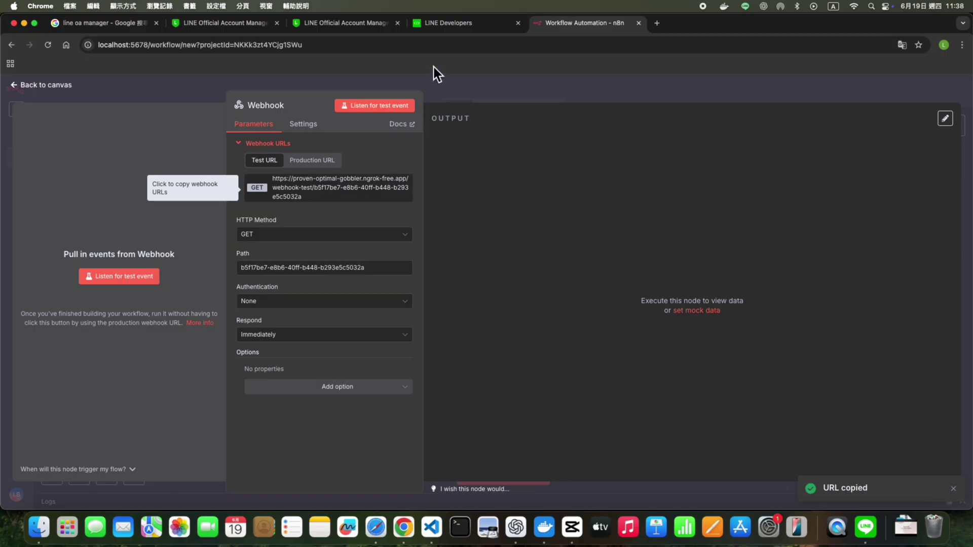
pyautogui.click(452, 23)
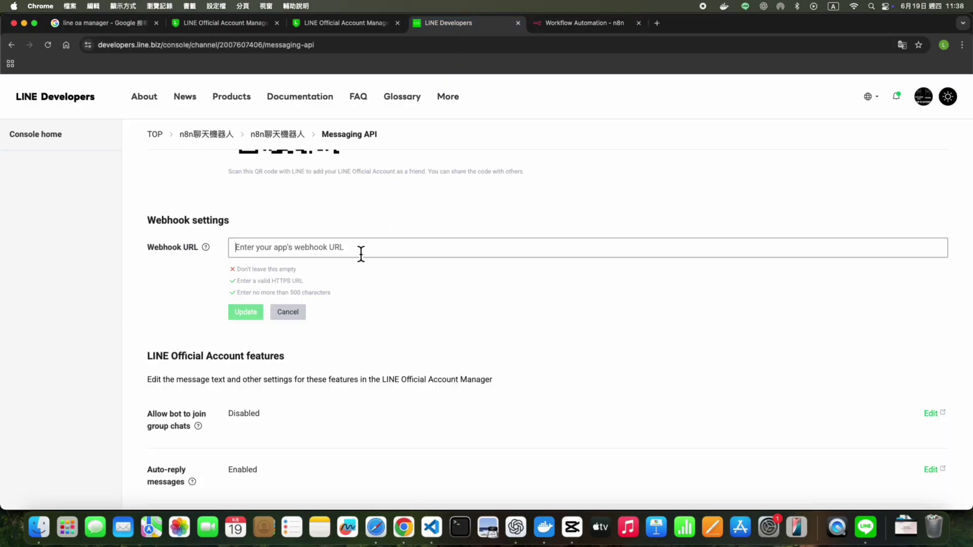
pyautogui.press('super+v')
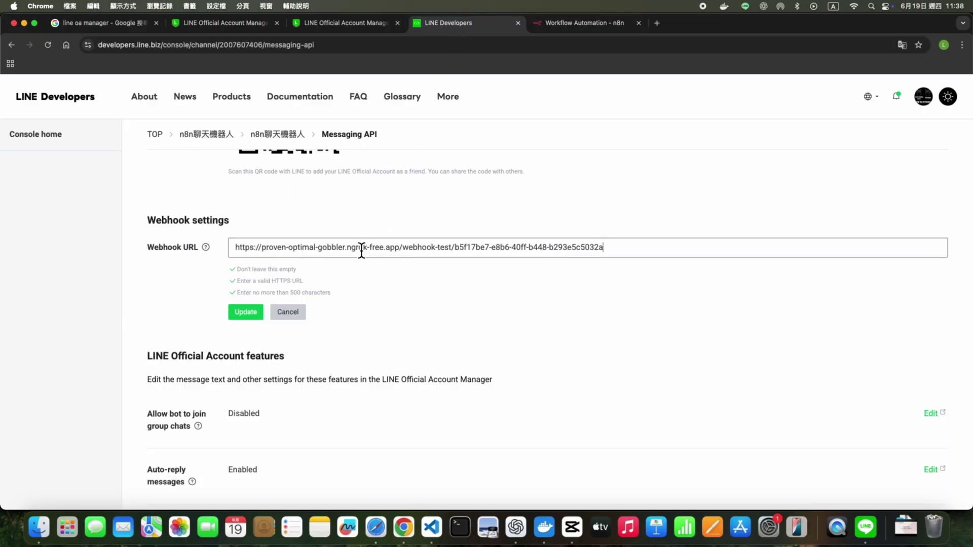
pyautogui.click(260, 318)
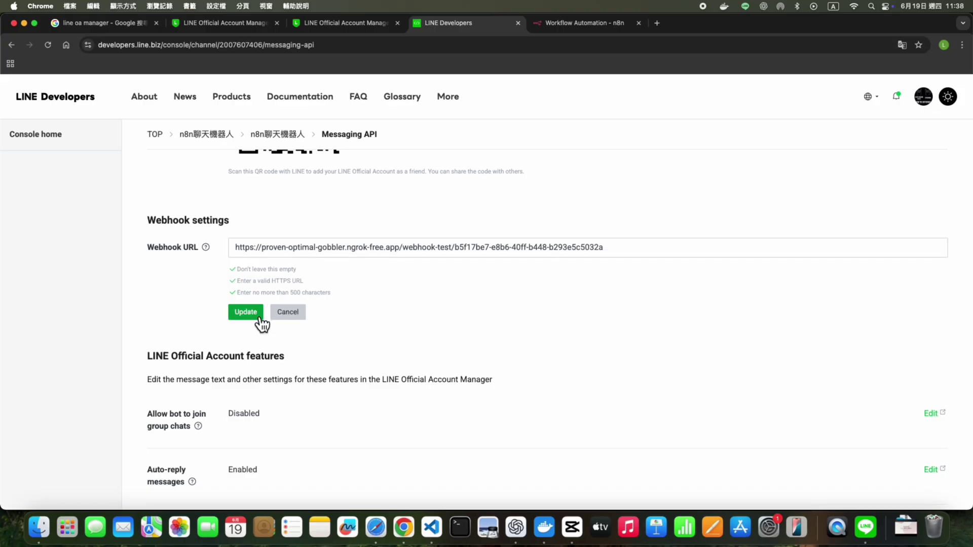
pyautogui.click(259, 318)
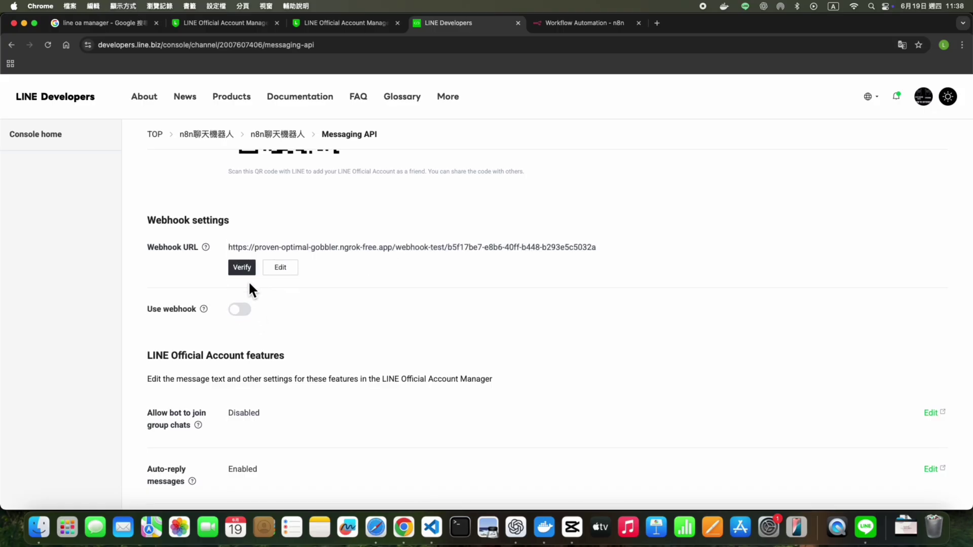
# Step: Return to n8n, set the Webhook node's HTTP method to POST and start listening for a test event
pyautogui.click(588, 24)
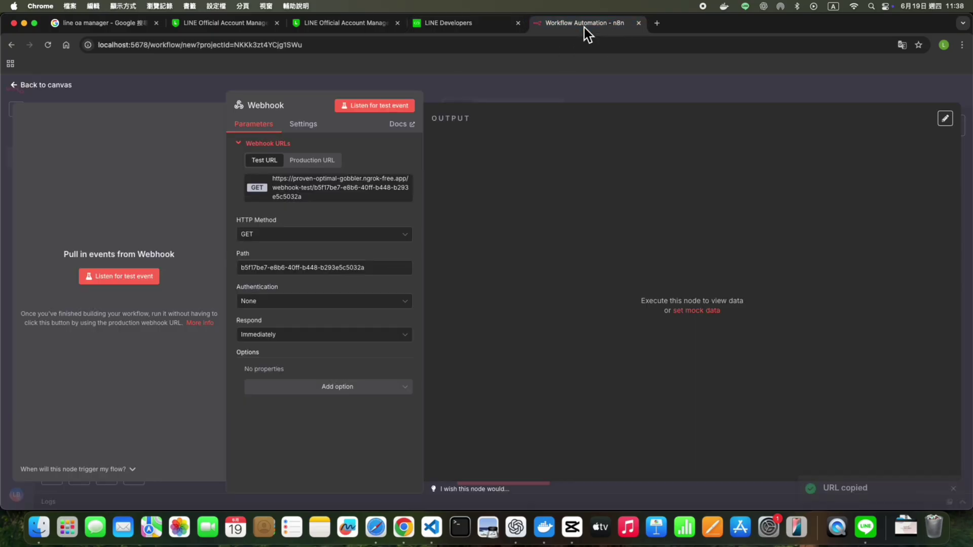
pyautogui.click(365, 236)
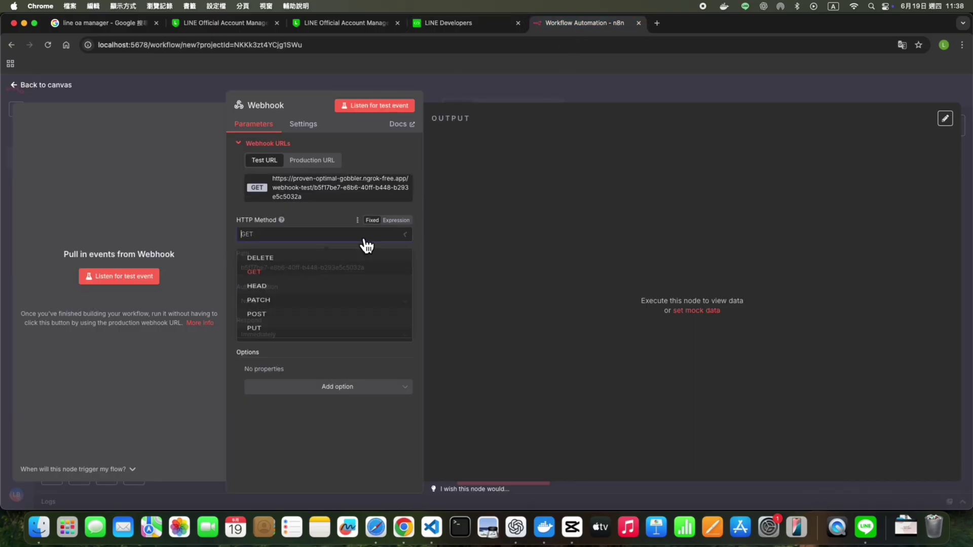
pyautogui.click(277, 331)
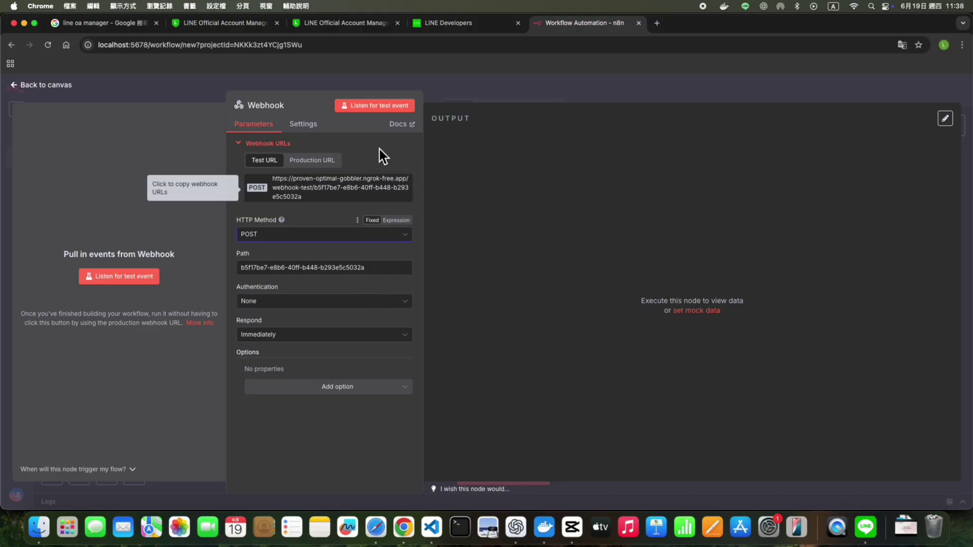
pyautogui.click(387, 111)
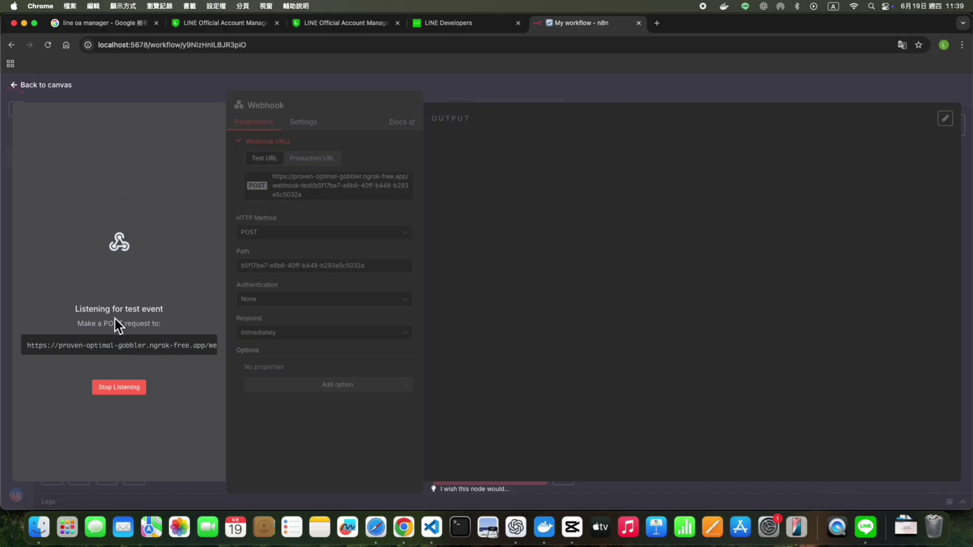
# Step: Verify the channel's Webhook URL in the LINE Developers Console and enable Use webhook
pyautogui.click(449, 23)
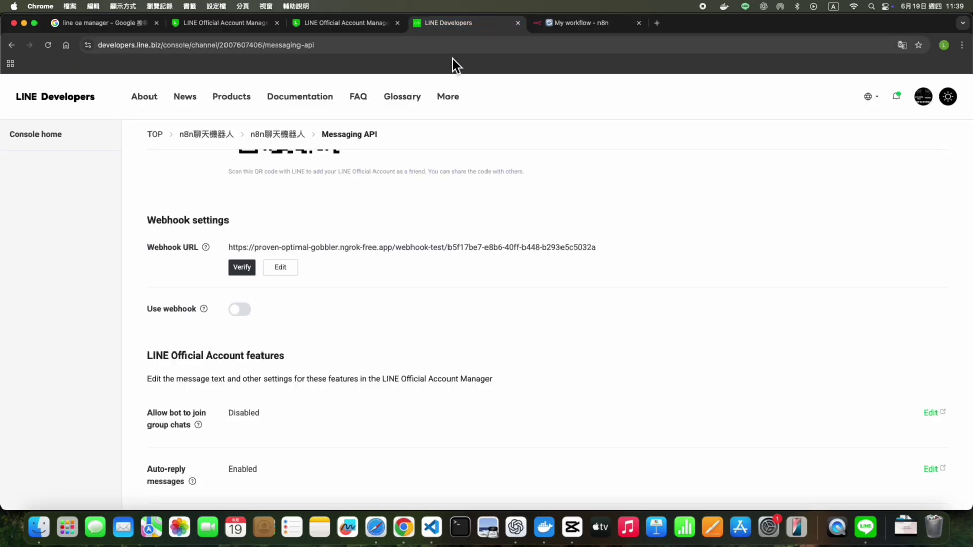
pyautogui.click(246, 271)
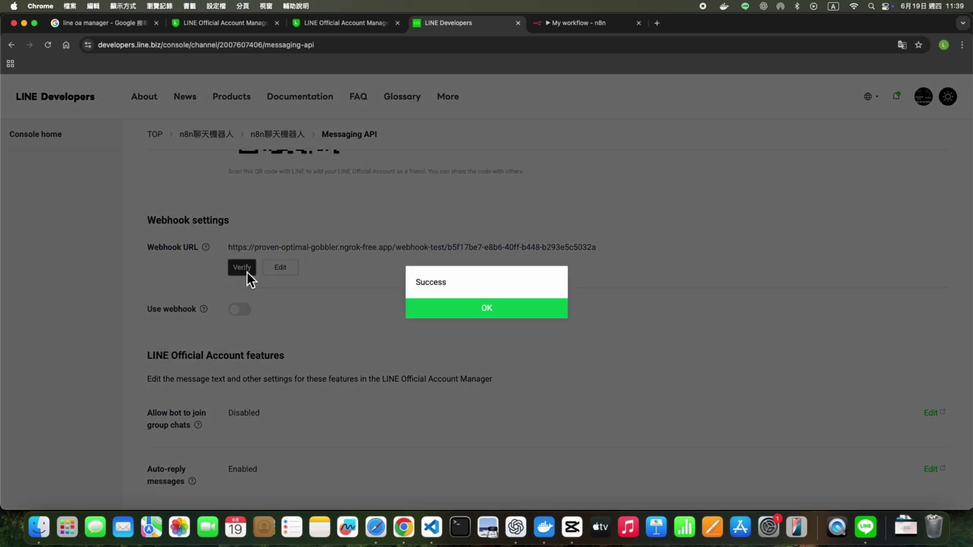
pyautogui.click(465, 310)
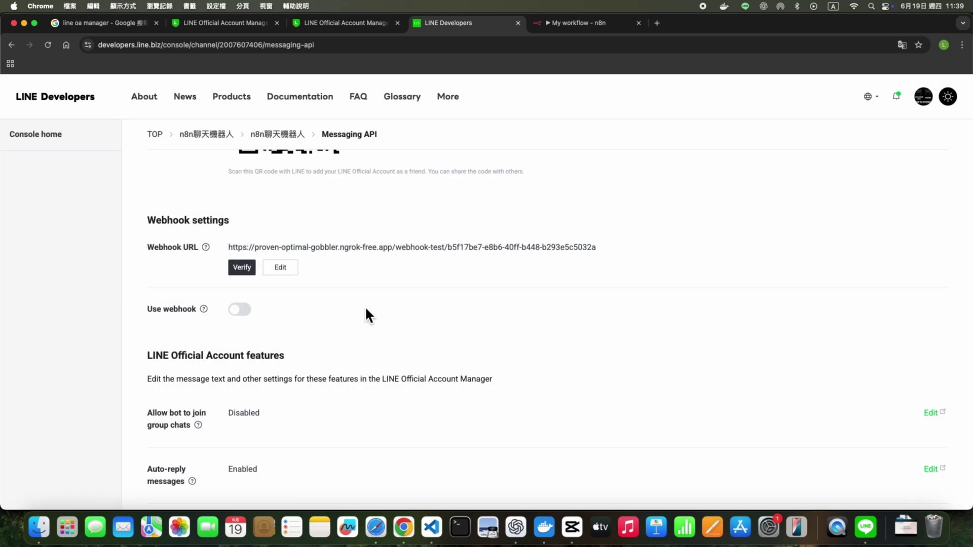
pyautogui.moveTo(204, 310)
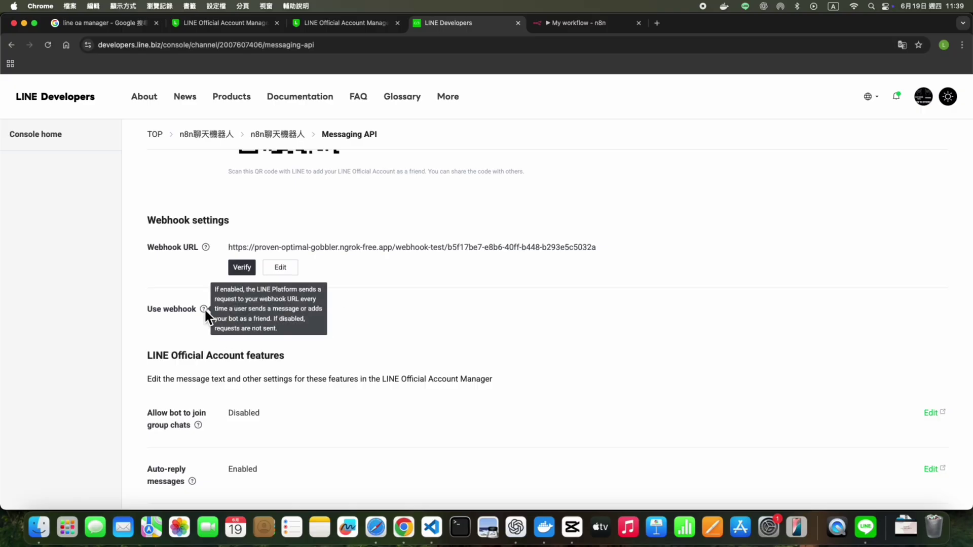
pyautogui.click(240, 309)
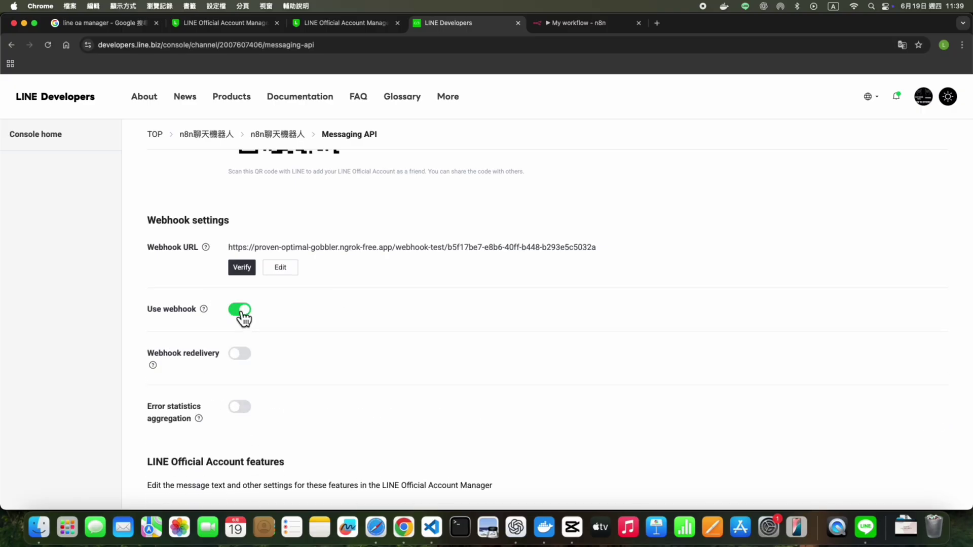
# Step: Turn off auto-reply messages and greeting messages in the LINE Official Account's response settings
pyautogui.scroll(-3, 332, 337)
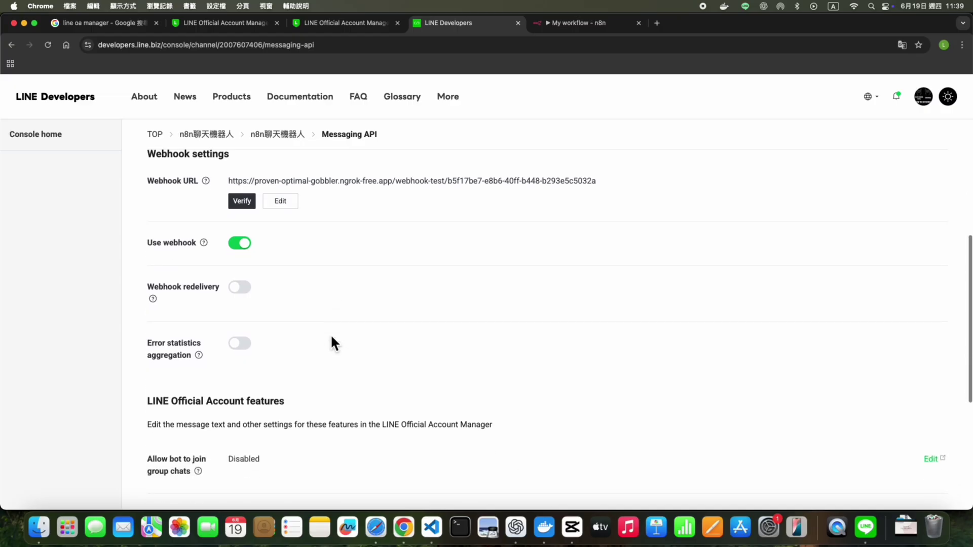
pyautogui.scroll(-5, 332, 338)
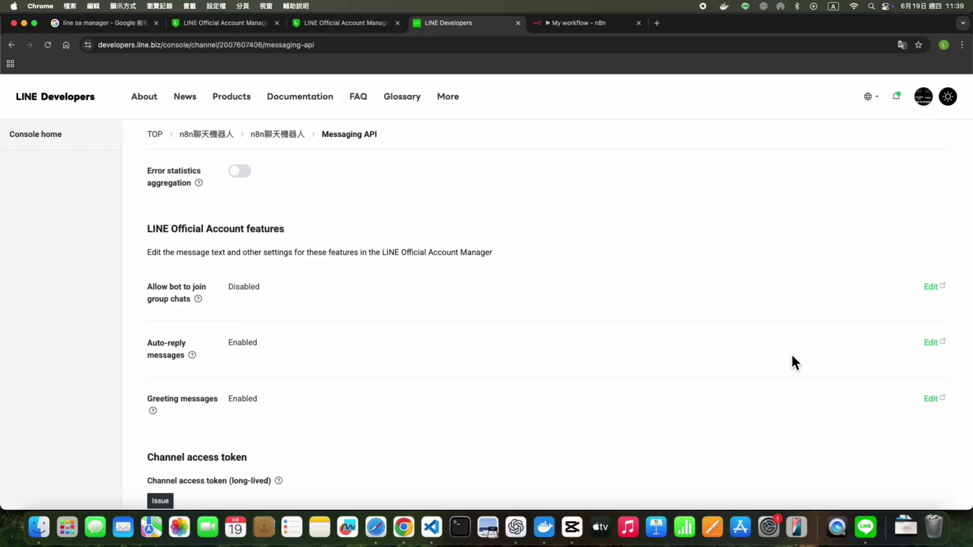
pyautogui.click(932, 343)
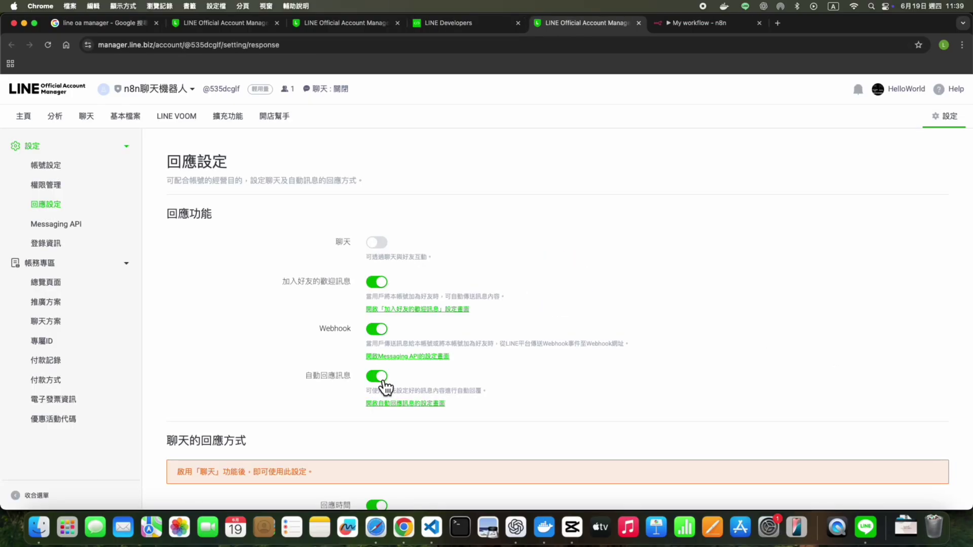
pyautogui.click(378, 377)
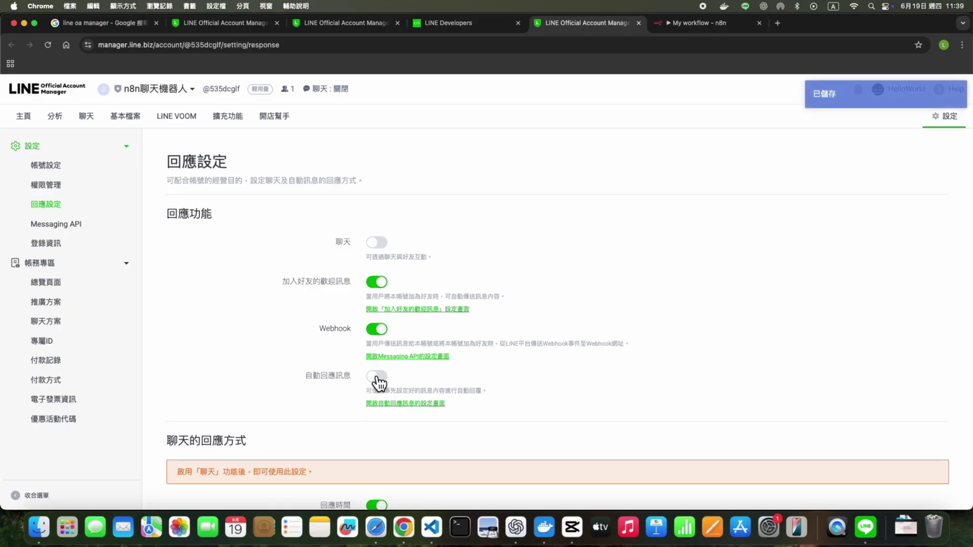
pyautogui.click(378, 282)
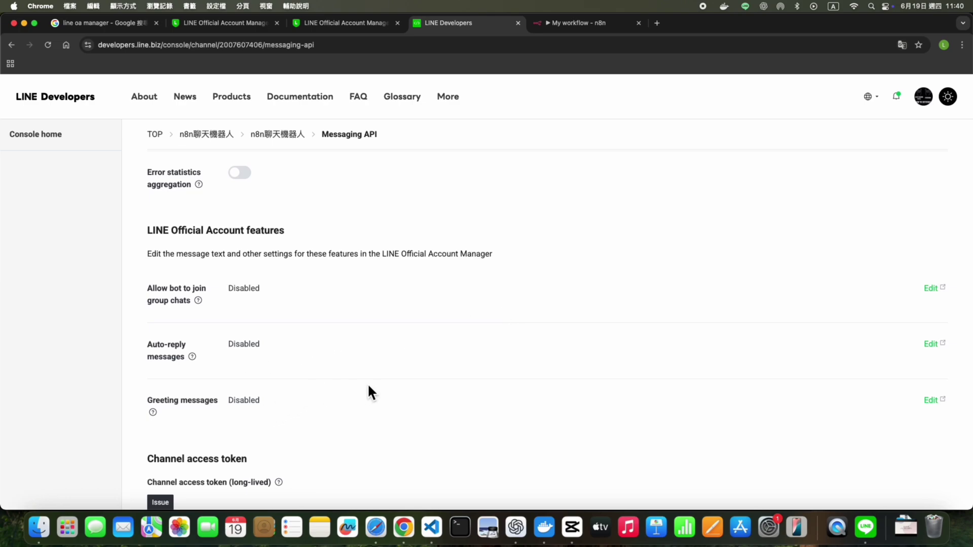
pyautogui.scroll(-1, 375, 393)
pyautogui.scroll(-4, 503, 384)
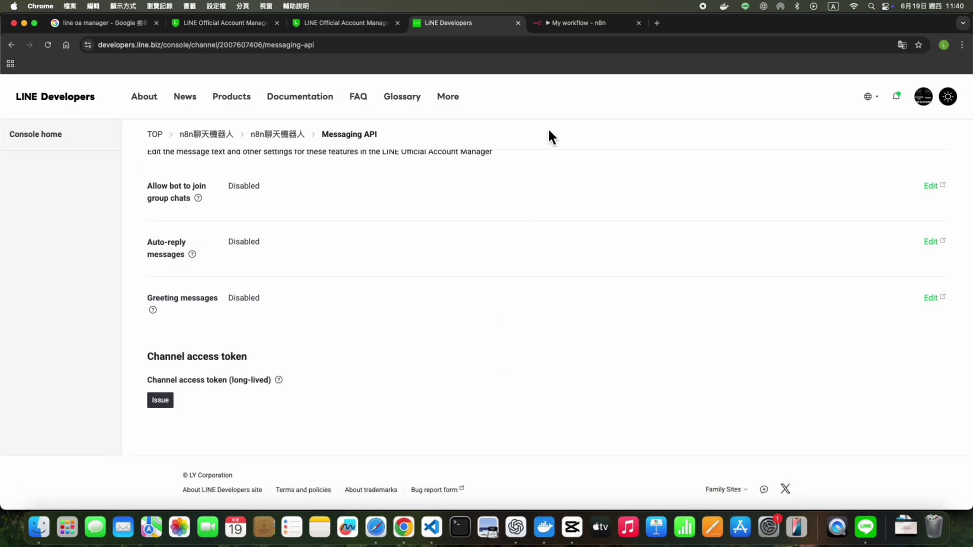
# Step: Switch to the n8n workflow and add an HTTP Request node after the Webhook node
pyautogui.click(577, 24)
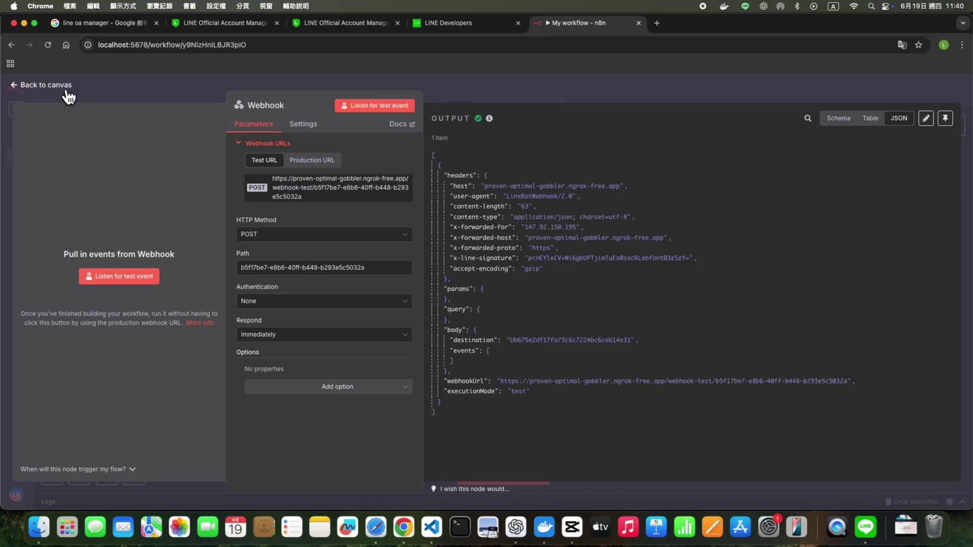
pyautogui.click(46, 85)
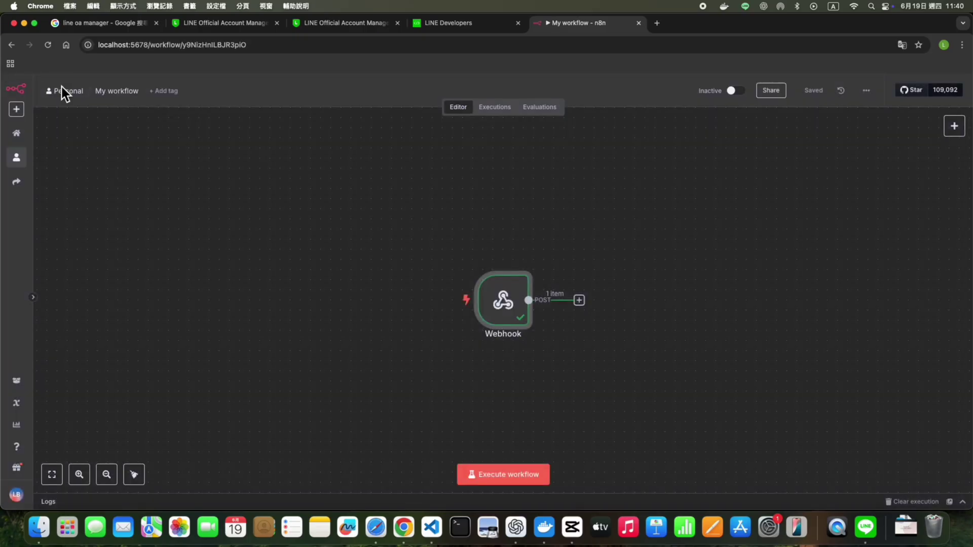
pyautogui.click(579, 301)
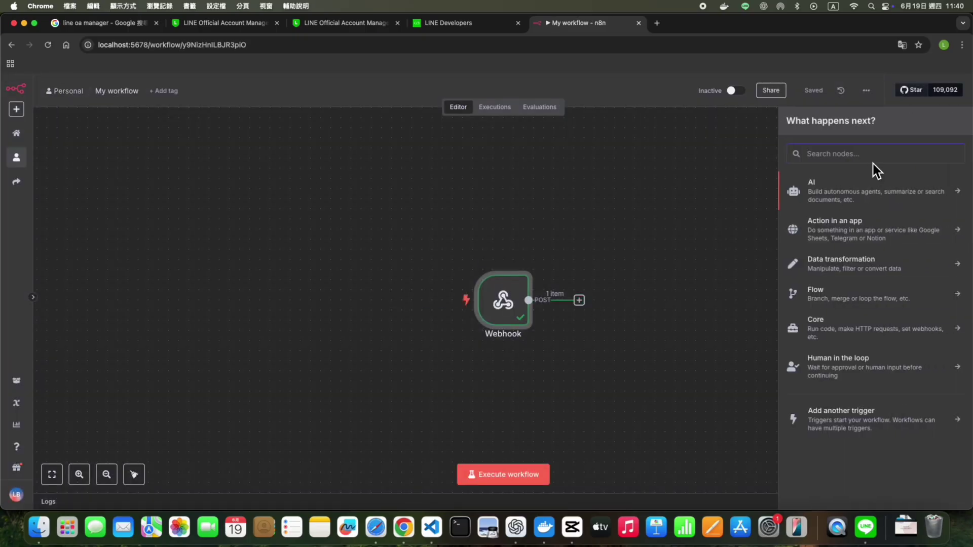
pyautogui.write('http')
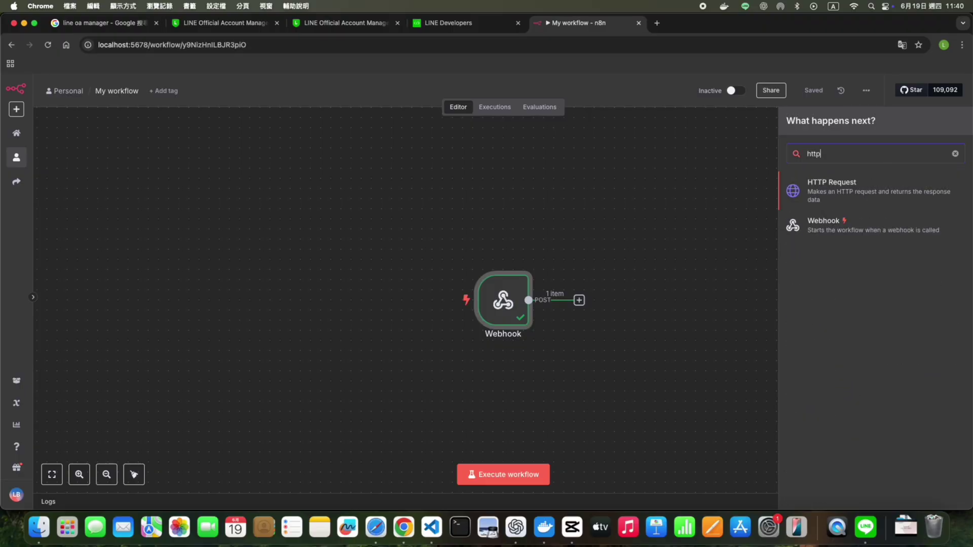
pyautogui.click(867, 199)
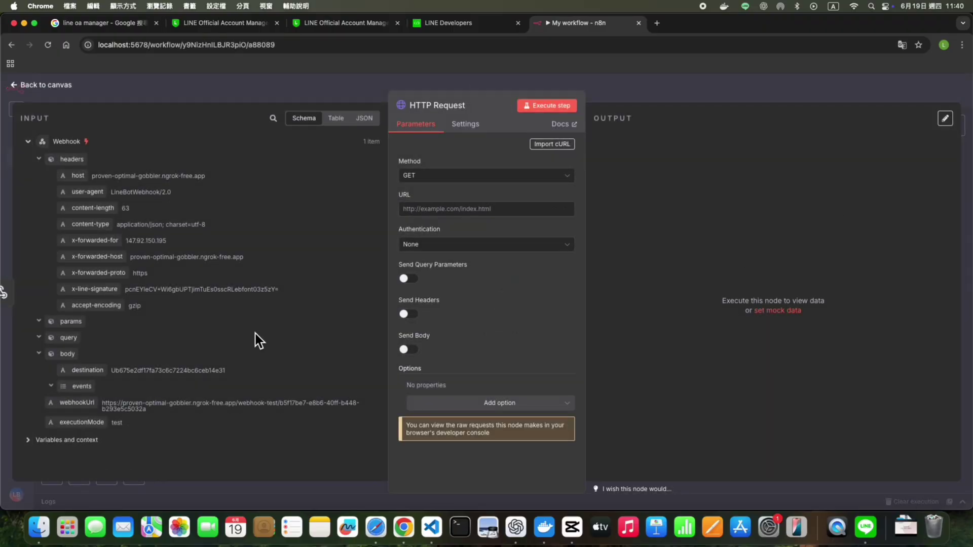
# Step: Issue a long-lived channel access token for the channel in the LINE Developers Console
pyautogui.click(478, 30)
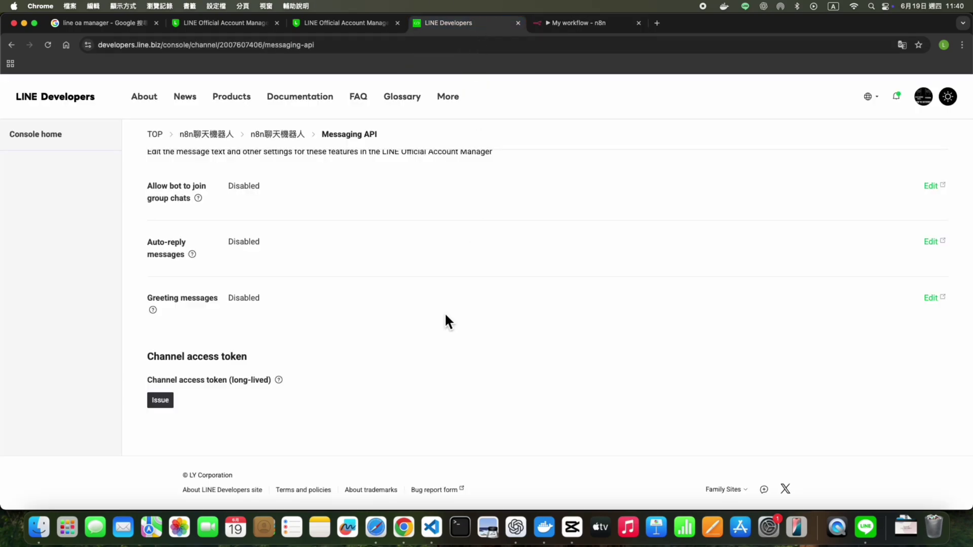
pyautogui.click(161, 401)
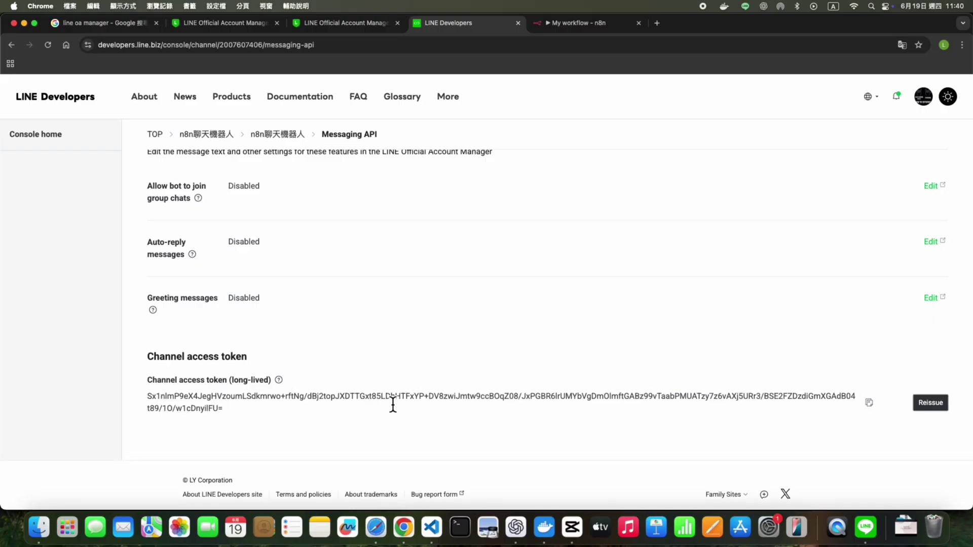
# Step: Open the LINE Developers documentation in a new tab and go to the Messaging API reference
pyautogui.rightClick(302, 108)
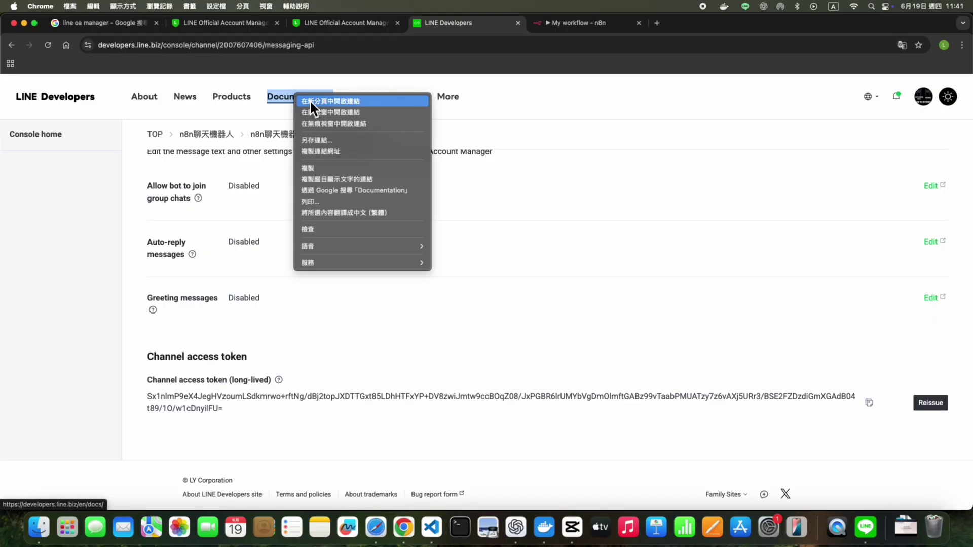
pyautogui.click(309, 100)
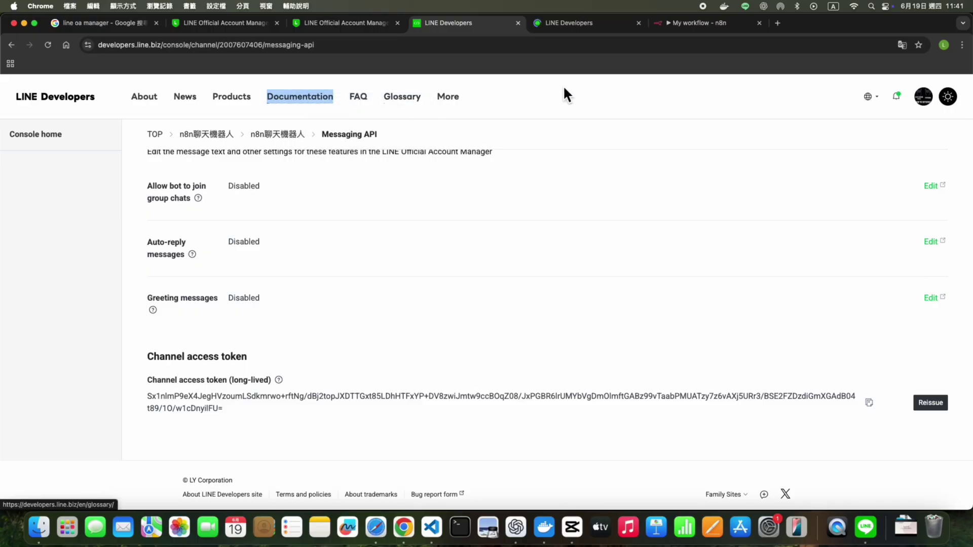
pyautogui.click(596, 29)
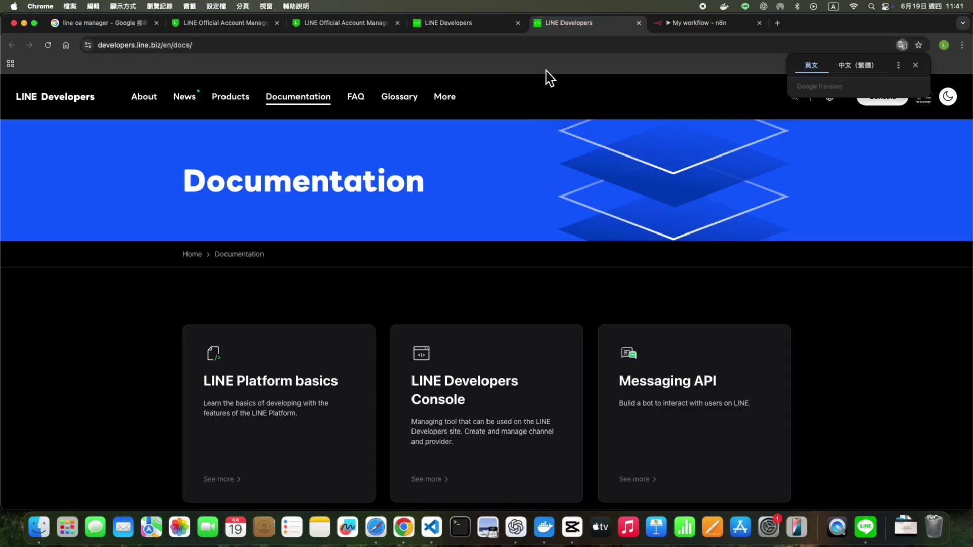
pyautogui.click(704, 427)
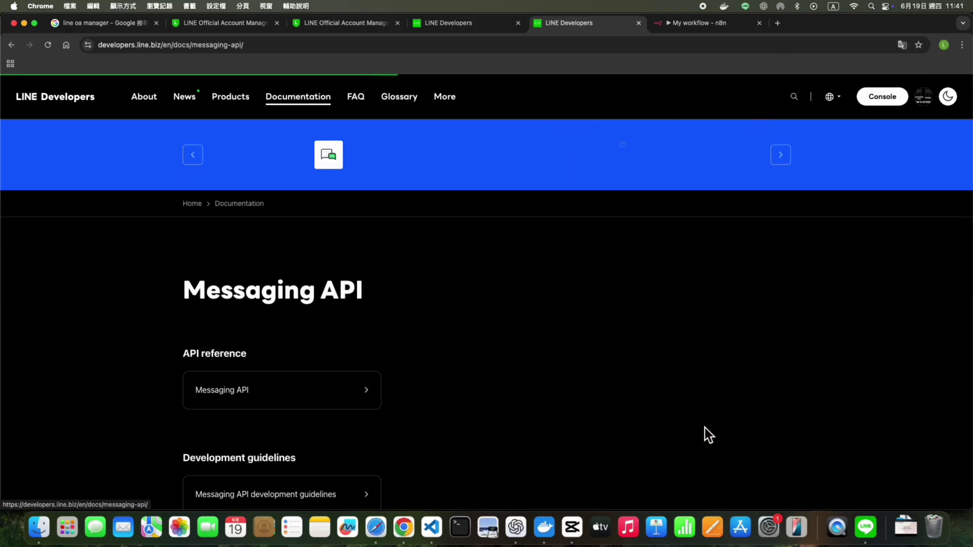
pyautogui.click(345, 405)
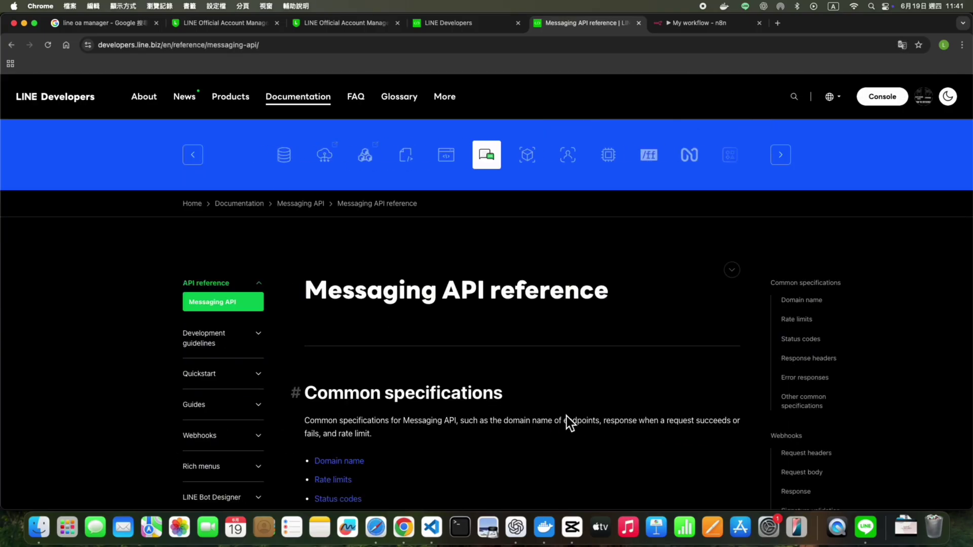
# Step: Find the Send reply message endpoint in the Messaging API reference and copy its request URL
pyautogui.scroll(-1, 570, 423)
pyautogui.scroll(-10, 570, 423)
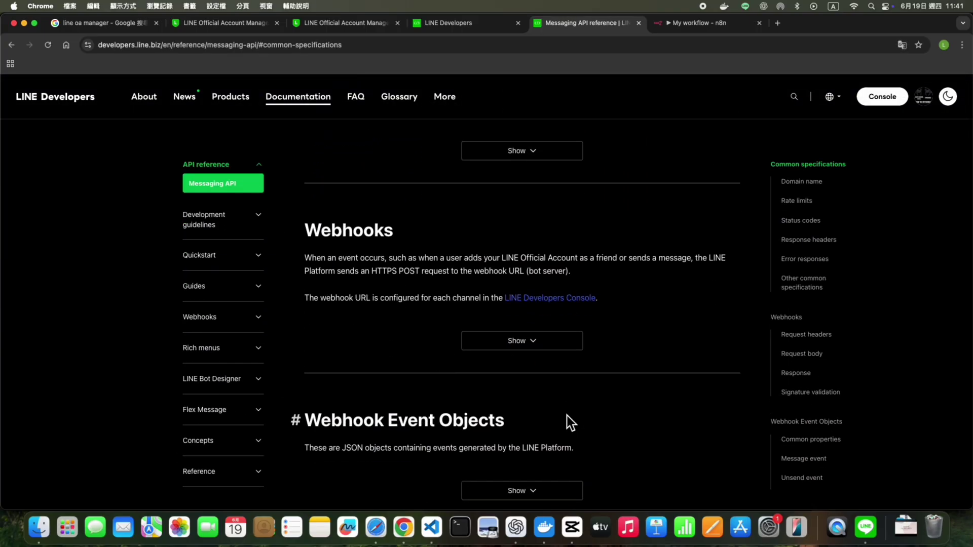
pyautogui.scroll(-15, 570, 423)
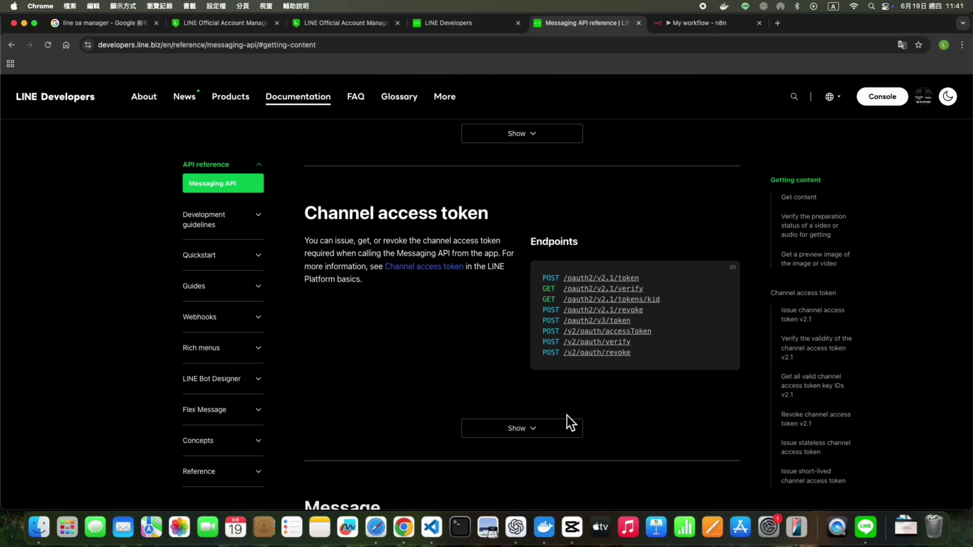
pyautogui.scroll(-3, 570, 424)
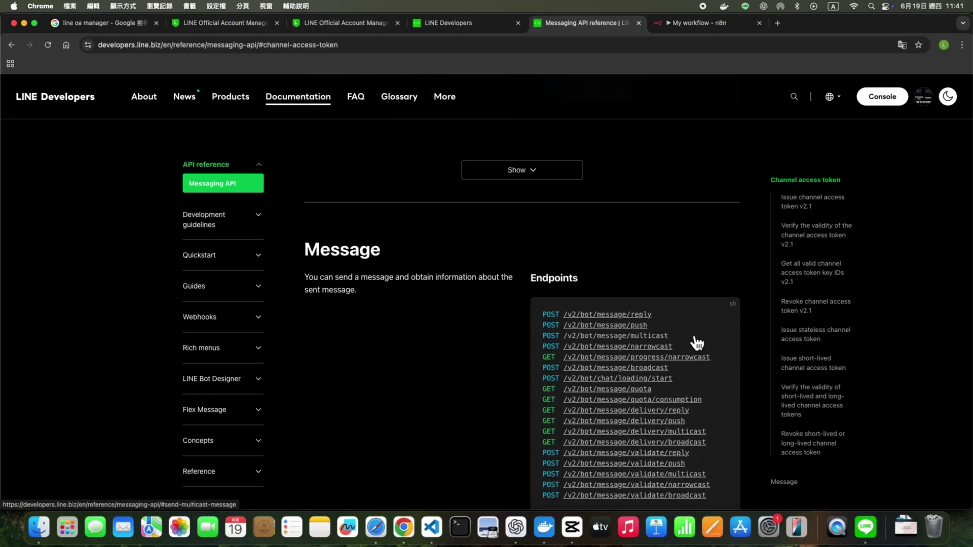
pyautogui.click(653, 319)
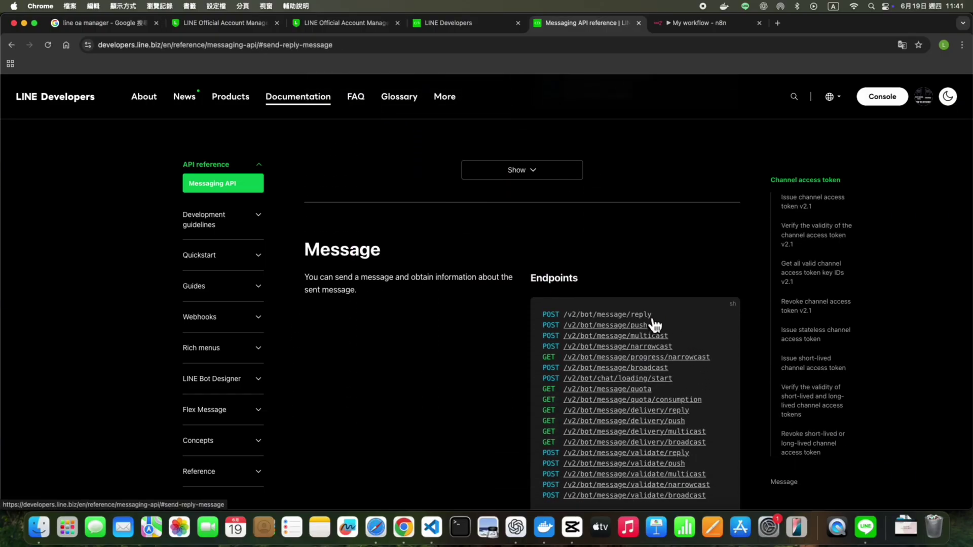
pyautogui.scroll(-2, 642, 350)
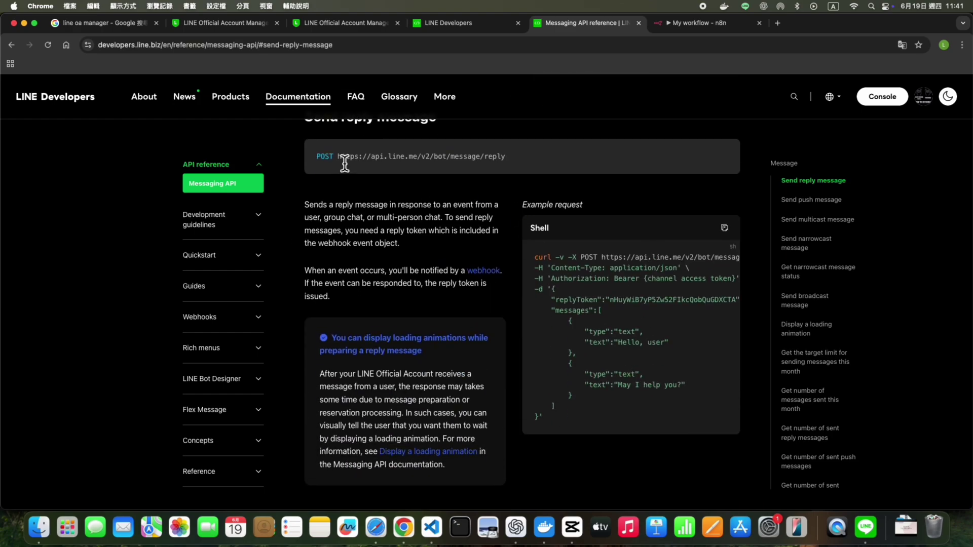
pyautogui.moveTo(341, 159); pyautogui.dragTo(507, 158)
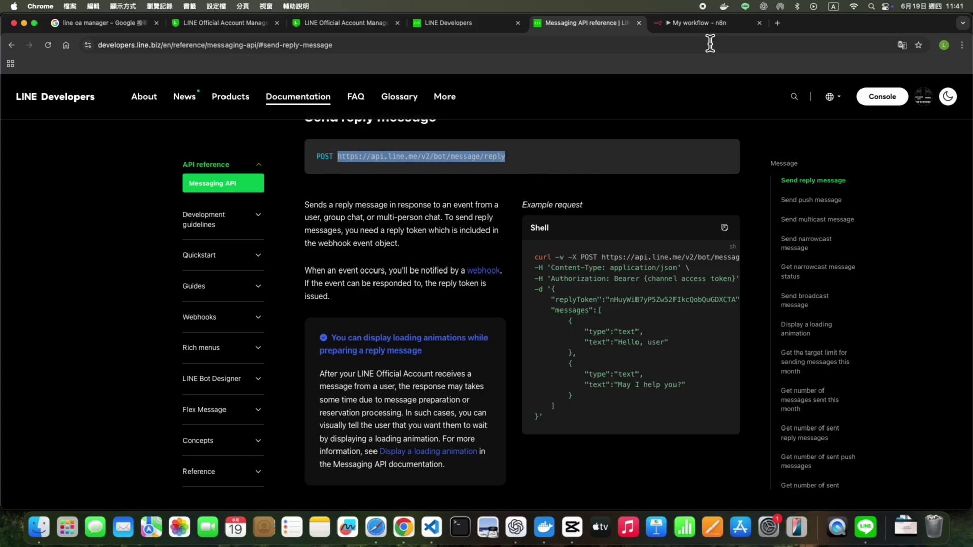
pyautogui.click(705, 23)
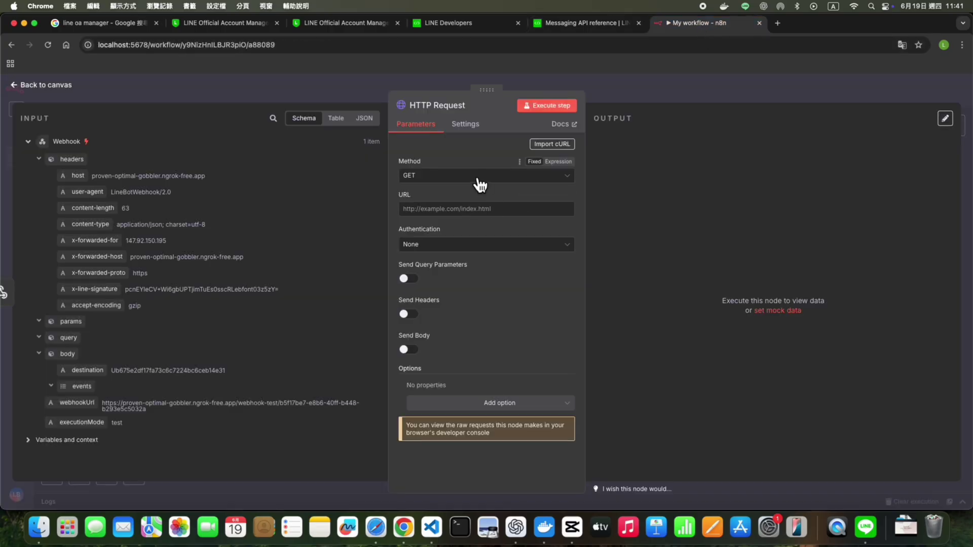
pyautogui.click(480, 175)
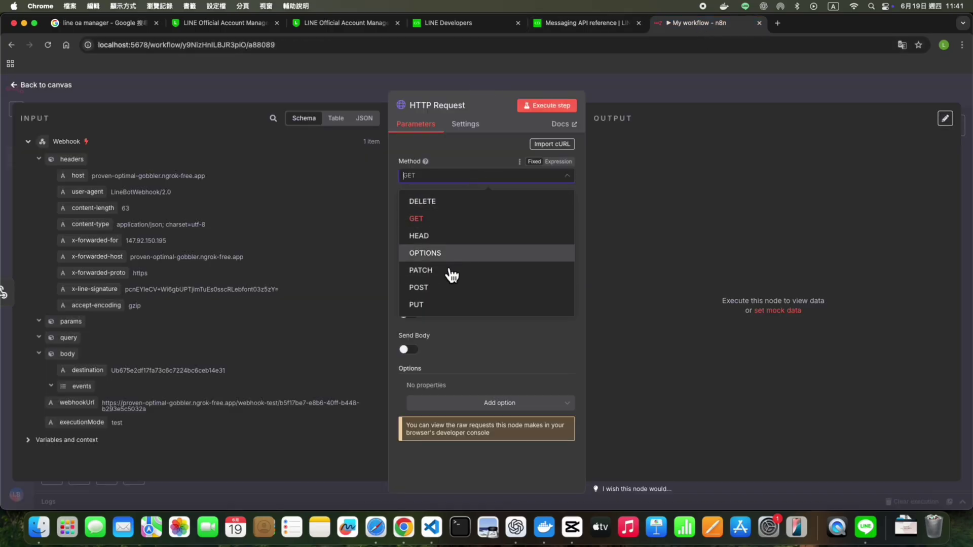
pyautogui.click(447, 289)
pyautogui.click(477, 213)
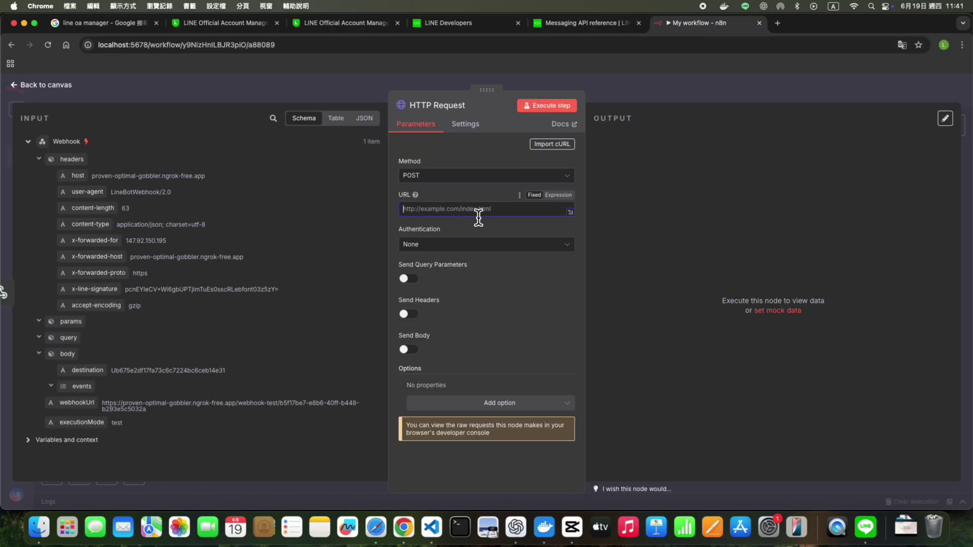
pyautogui.press('super+v')
# Step: Check the Authorization header in LINE's reply example, and set the HTTP Request node's authentication to Generic Credential Type with Bearer Auth
pyautogui.click(582, 25)
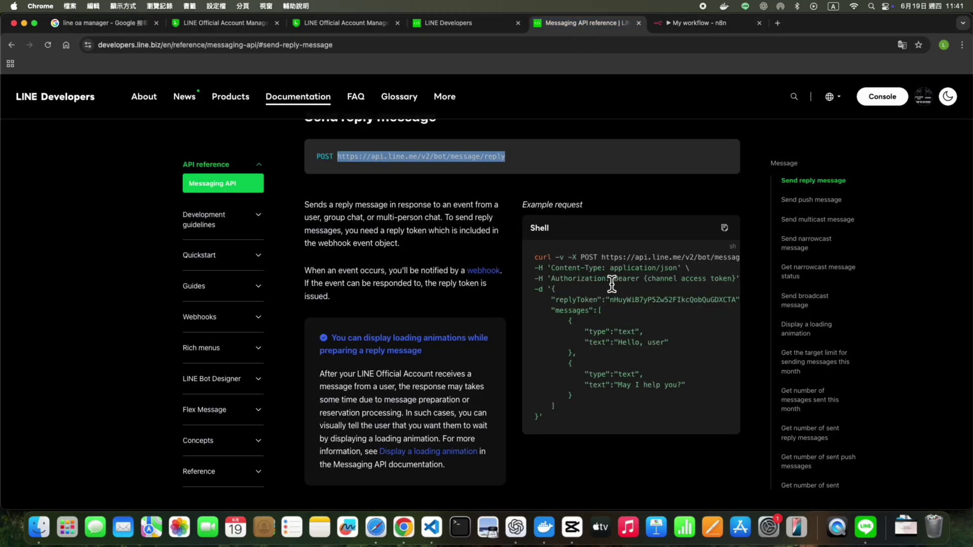
pyautogui.moveTo(614, 280); pyautogui.dragTo(735, 290)
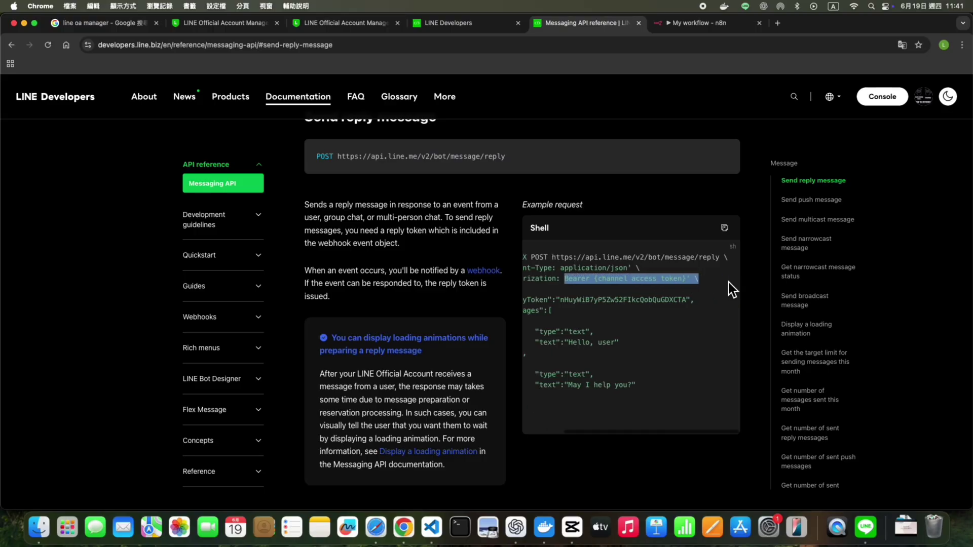
pyautogui.click(681, 282)
pyautogui.hscroll(-3, 591, 292)
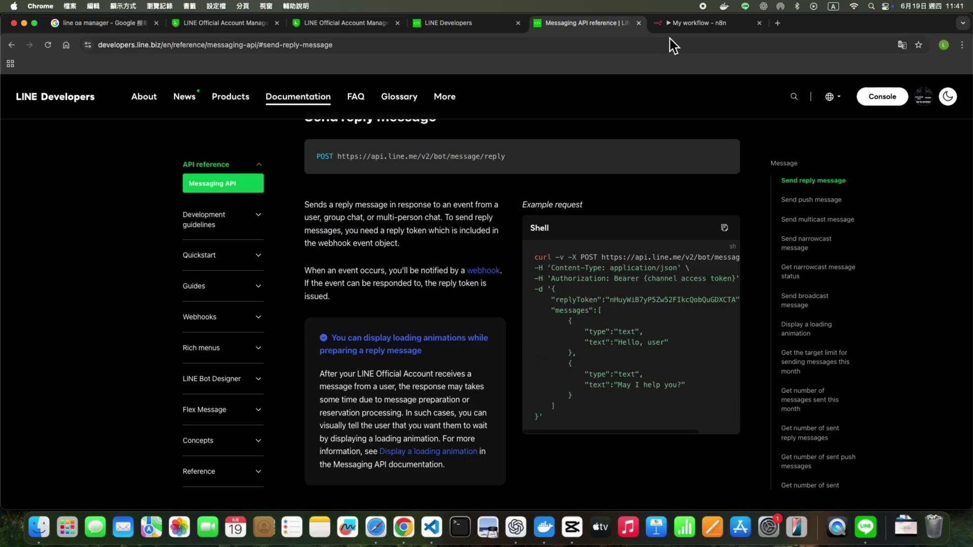
pyautogui.click(684, 24)
pyautogui.click(479, 245)
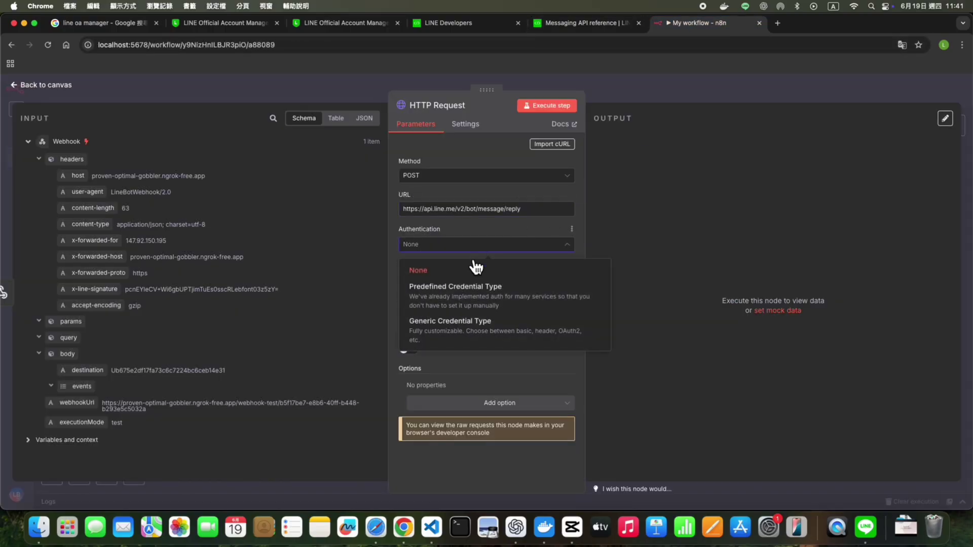
pyautogui.click(549, 341)
pyautogui.click(498, 282)
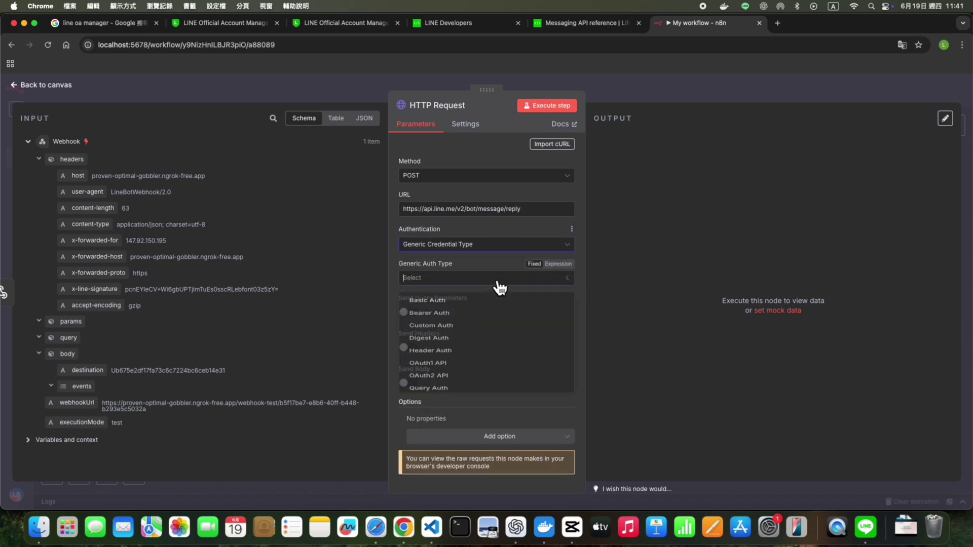
pyautogui.click(483, 322)
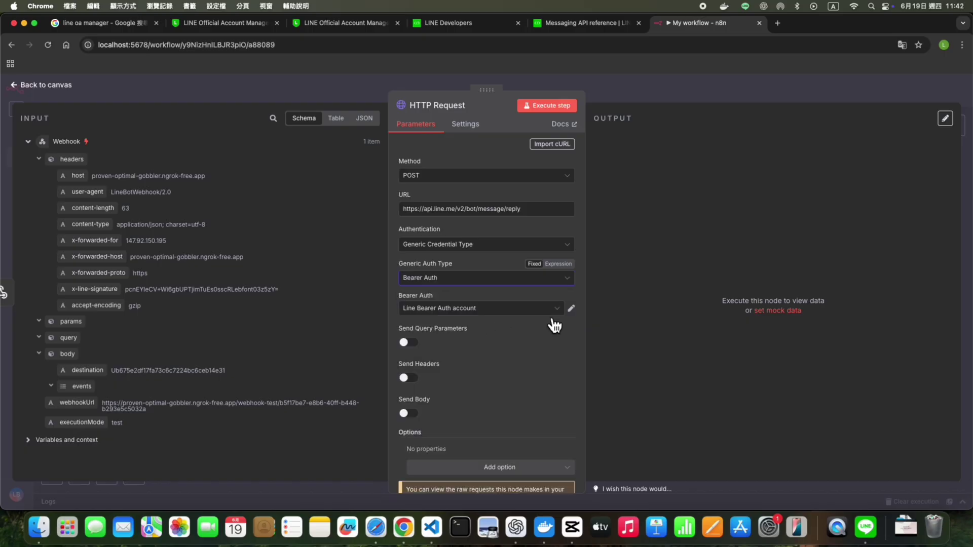
# Step: Replace the Bearer Token in the Line Bearer Auth account credential with the channel access token from the LINE Developers Console and save it
pyautogui.click(572, 309)
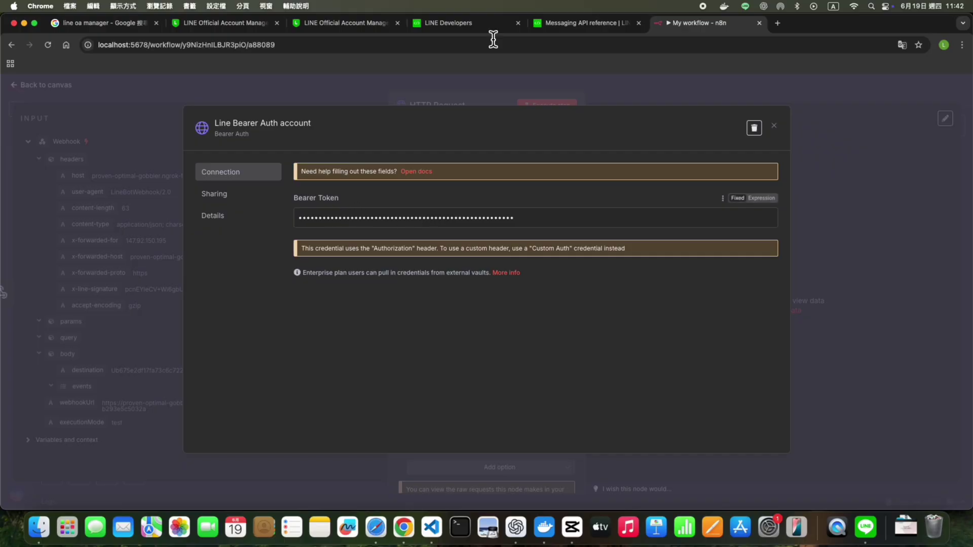
pyautogui.click(482, 28)
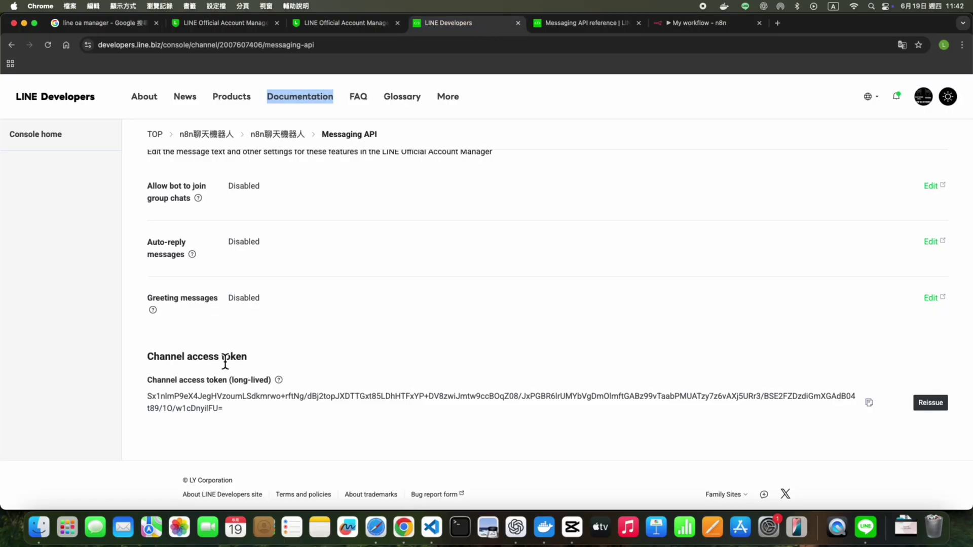
pyautogui.moveTo(151, 357); pyautogui.dragTo(253, 357)
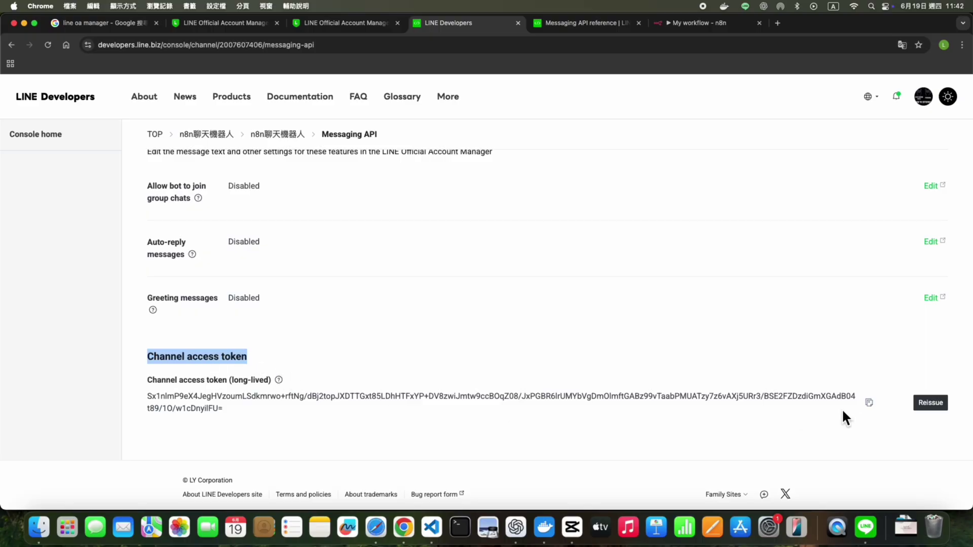
pyautogui.click(870, 403)
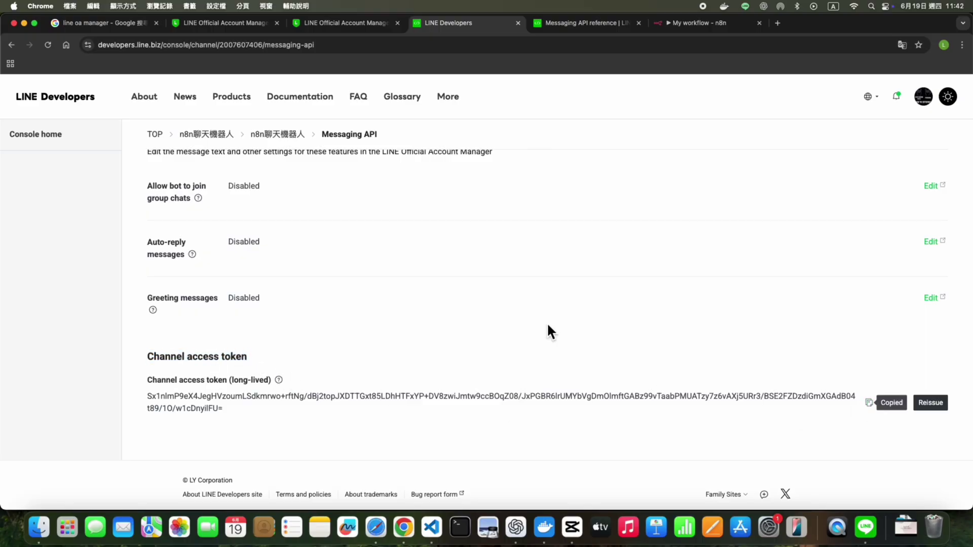
pyautogui.click(691, 25)
pyautogui.doubleClick(458, 220)
pyautogui.press('BackSpace')
pyautogui.press('super+v')
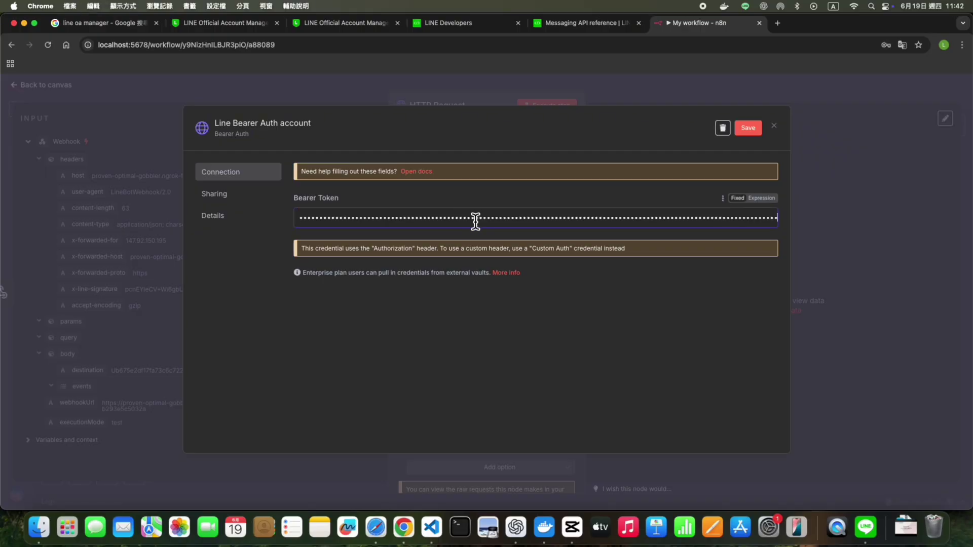
pyautogui.click(254, 133)
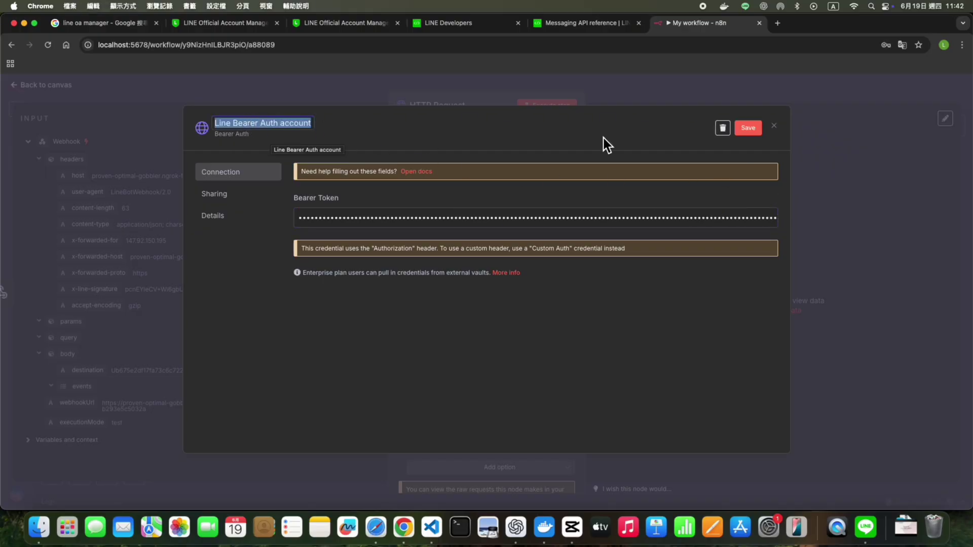
pyautogui.click(748, 127)
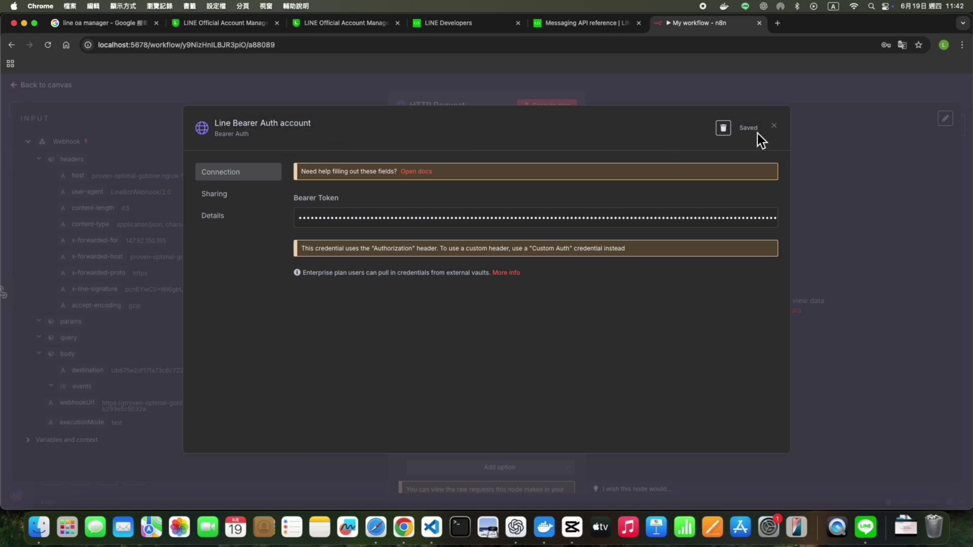
pyautogui.click(785, 134)
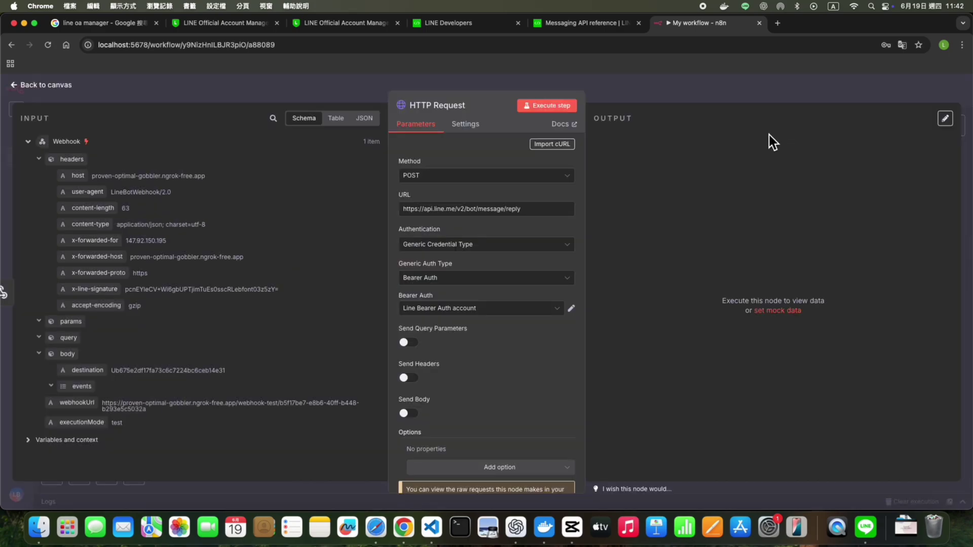